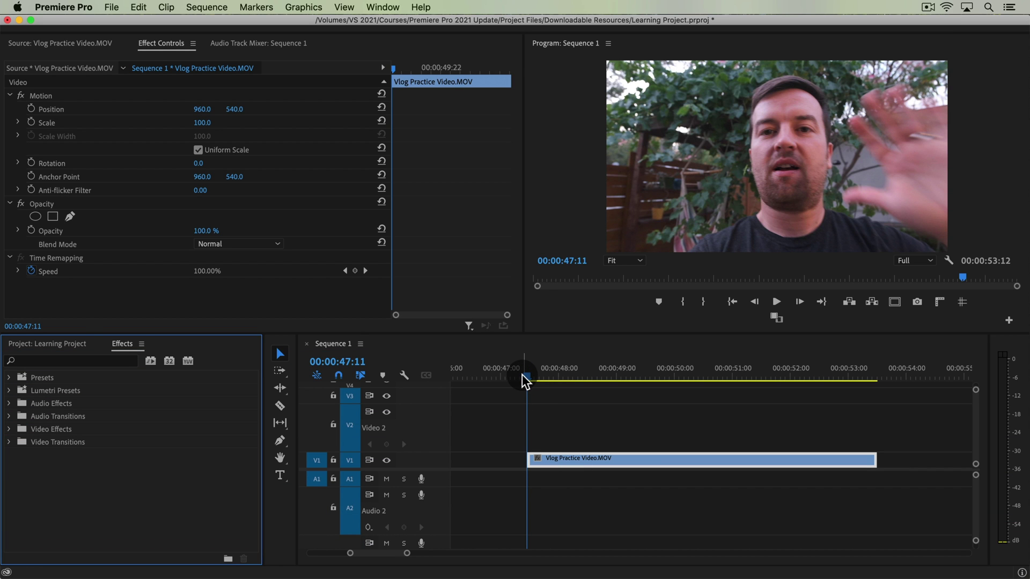
Set an In point at 00:00:47:11 and an Out point at 00:00:51:11 on Sequence 1
{"action": "mouse_move", "coordinate": [531, 383]}
{"action": "left_mouse_down"}
{"action": "mouse_move", "coordinate": [720, 384]}
{"action": "mouse_move", "coordinate": [527, 384]}
{"action": "left_mouse_up"}
{"action": "key", "text": "i"}
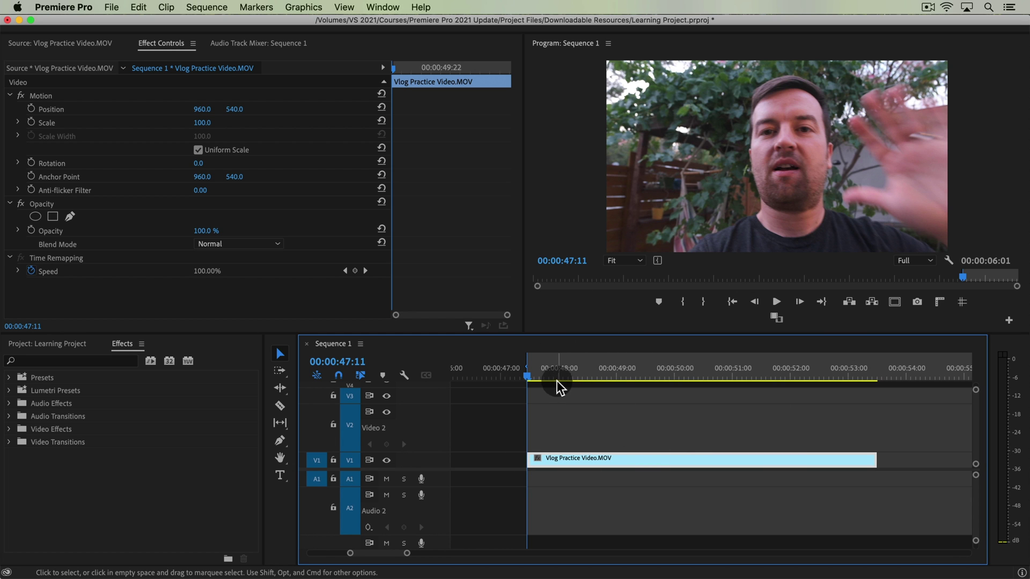
{"action": "mouse_move", "coordinate": [536, 375]}
{"action": "left_mouse_down"}
{"action": "mouse_move", "coordinate": [712, 391]}
{"action": "mouse_move", "coordinate": [529, 382]}
{"action": "left_mouse_up"}
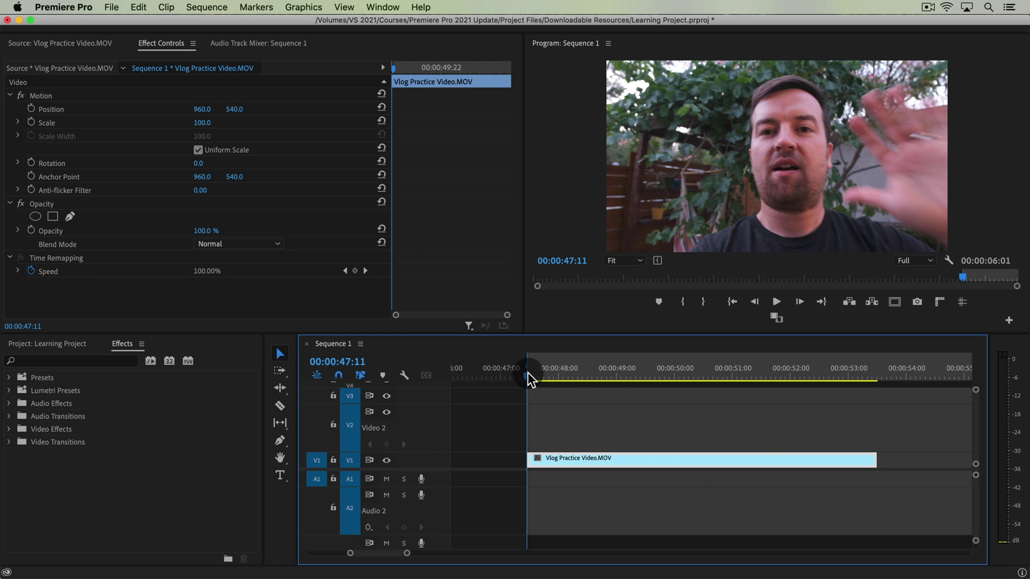
{"action": "mouse_move", "coordinate": [529, 380]}
{"action": "left_mouse_down"}
{"action": "mouse_move", "coordinate": [880, 386]}
{"action": "mouse_move", "coordinate": [644, 363]}
{"action": "mouse_move", "coordinate": [874, 384]}
{"action": "mouse_move", "coordinate": [844, 375]}
{"action": "mouse_move", "coordinate": [546, 393]}
{"action": "mouse_move", "coordinate": [759, 394]}
{"action": "left_mouse_up"}
{"action": "key", "text": "o"}
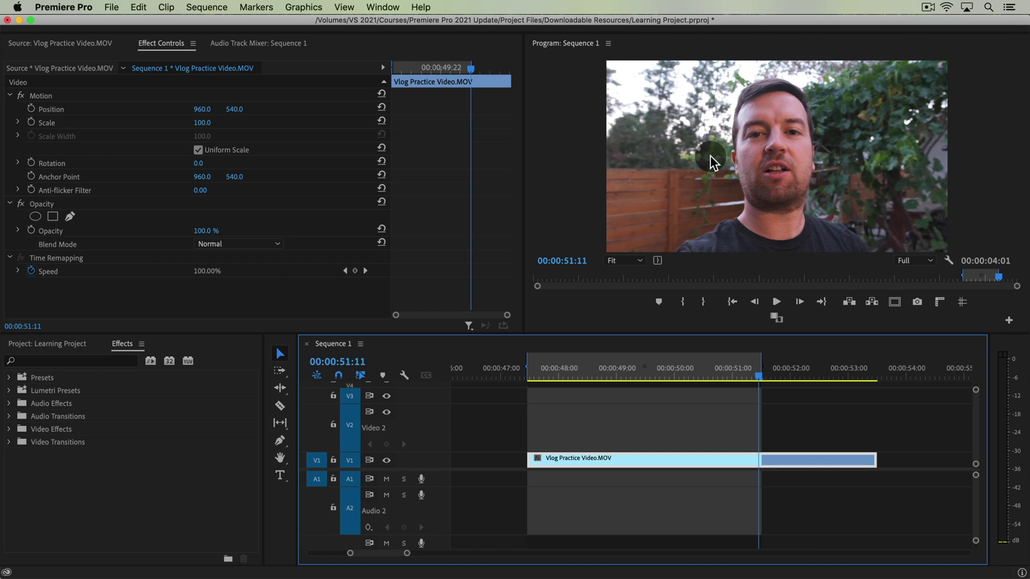
Add the Loop Playback button to the Program monitor's button bar
{"action": "left_click", "coordinate": [1008, 321]}
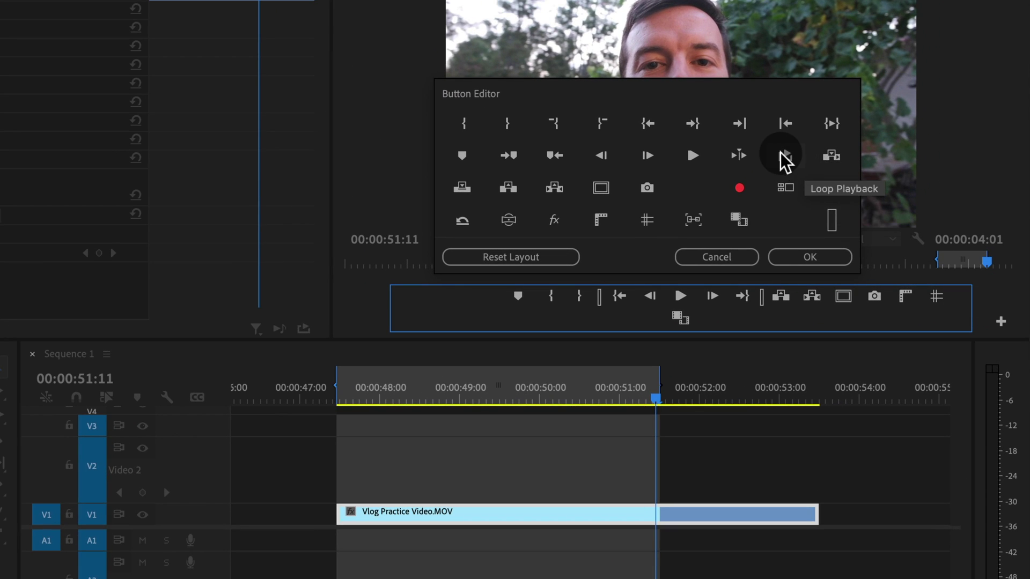
{"action": "left_click_drag", "start_coordinate": [833, 189], "coordinate": [696, 316]}
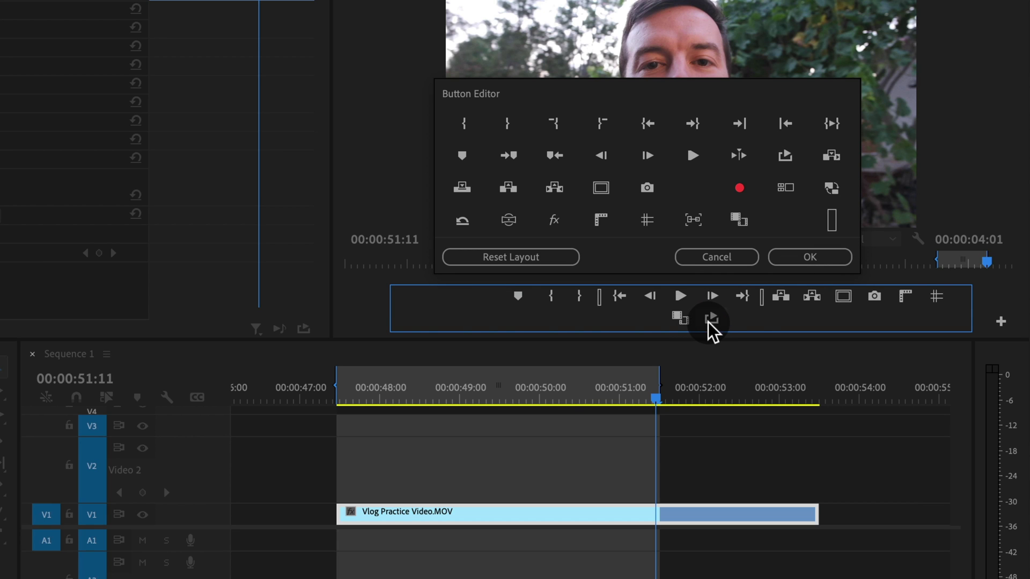
{"action": "left_click", "coordinate": [805, 259]}
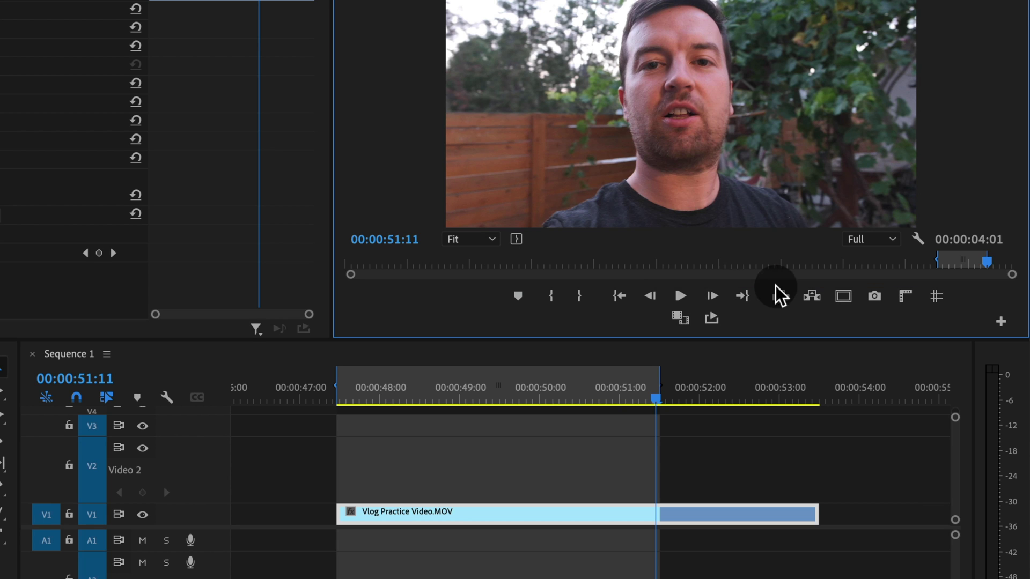
Switch Loop on and play the 00:00:47:11–00:00:51:11 range repeatedly, then stop
{"action": "left_click", "coordinate": [712, 320]}
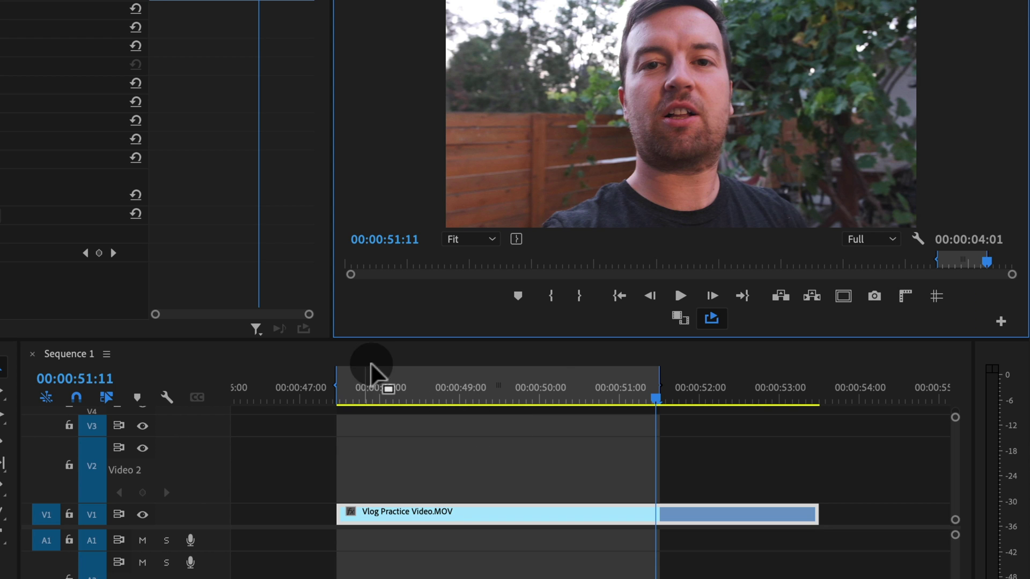
{"action": "left_click", "coordinate": [377, 394]}
{"action": "key", "text": "space"}
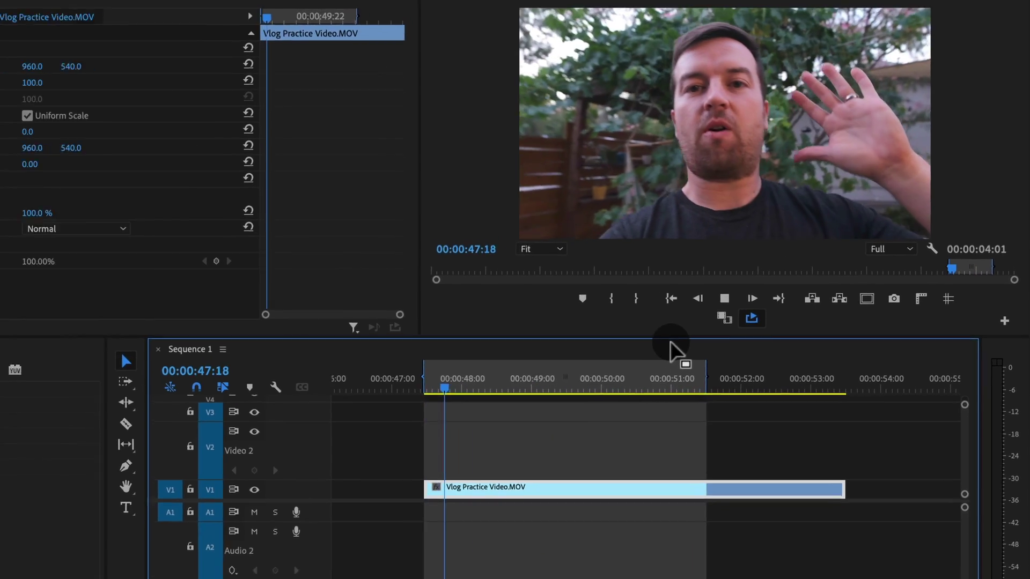
{"action": "key", "text": "space"}
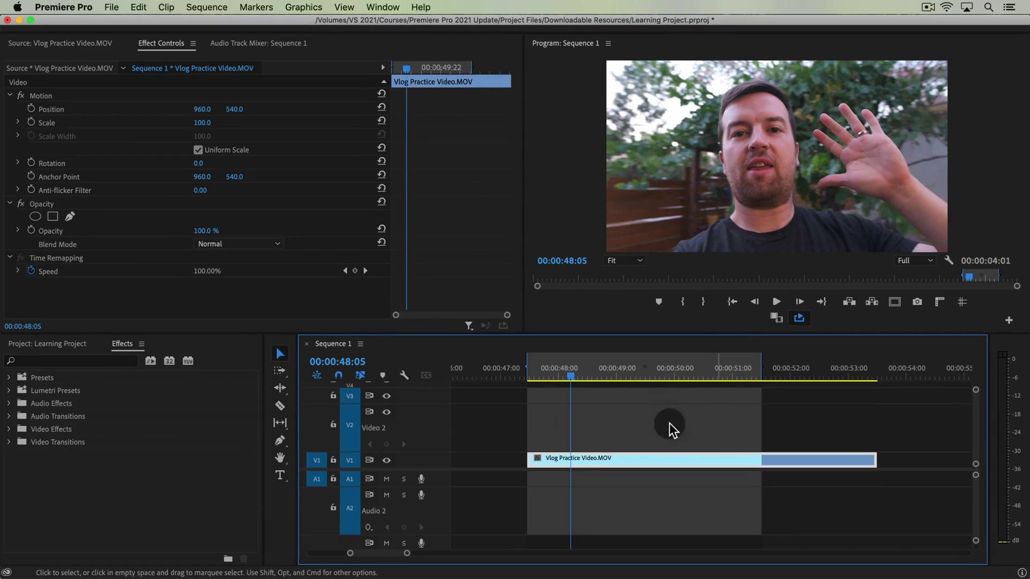
Expand Video Effects > Stylize in the Effects panel to reveal Mosaic
{"action": "left_click", "coordinate": [121, 359]}
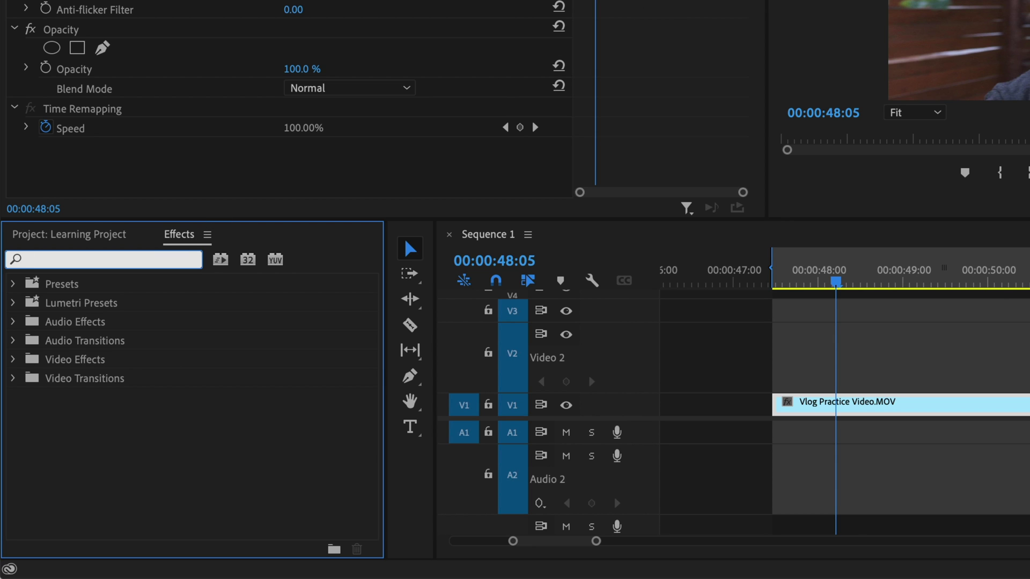
{"action": "left_click", "coordinate": [14, 361]}
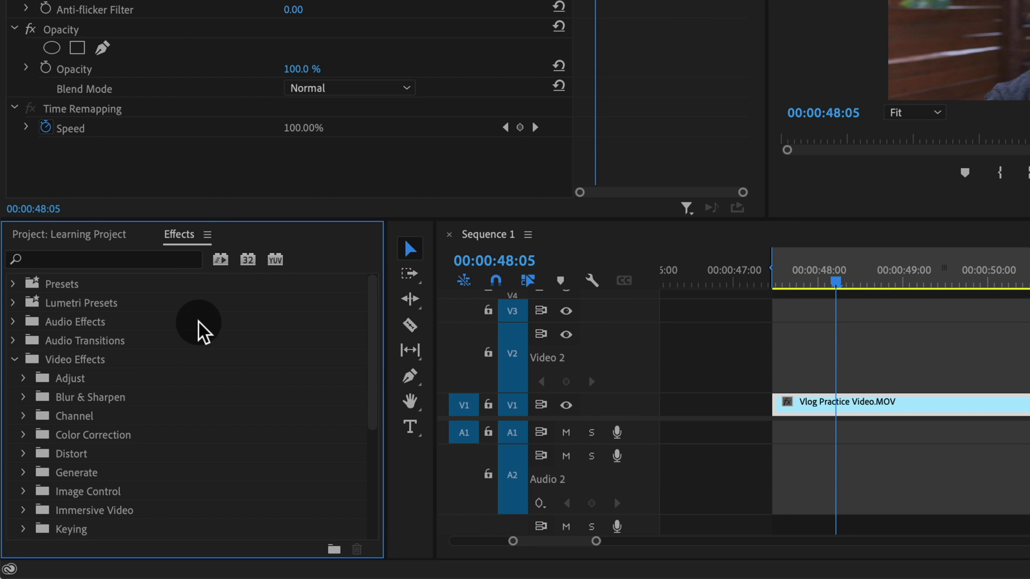
{"action": "scroll", "coordinate": [193, 332], "scroll_direction": "down", "scroll_amount": 2}
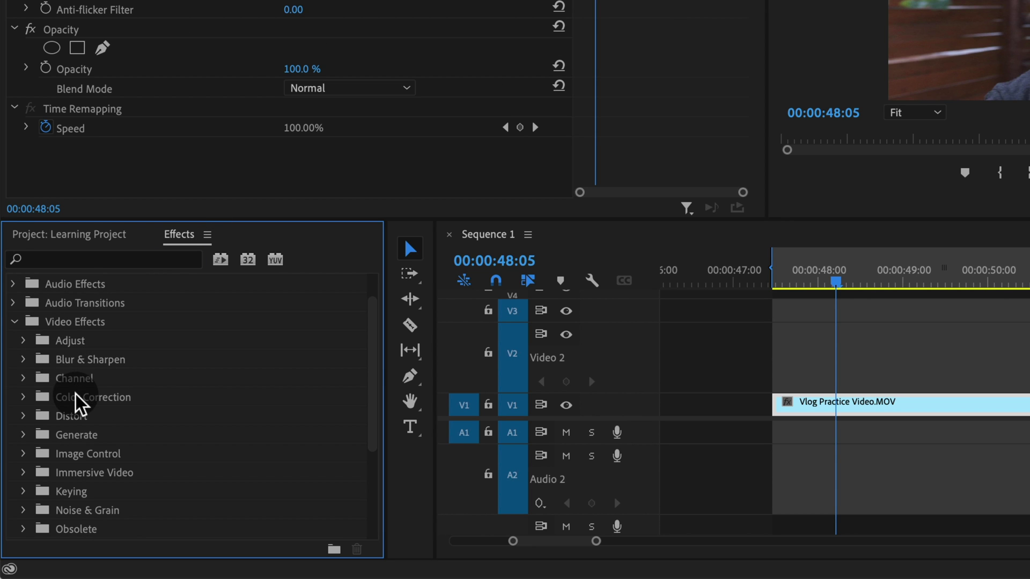
{"action": "scroll", "coordinate": [75, 408], "scroll_direction": "down", "scroll_amount": 2}
{"action": "scroll", "coordinate": [104, 421], "scroll_direction": "down", "scroll_amount": 2}
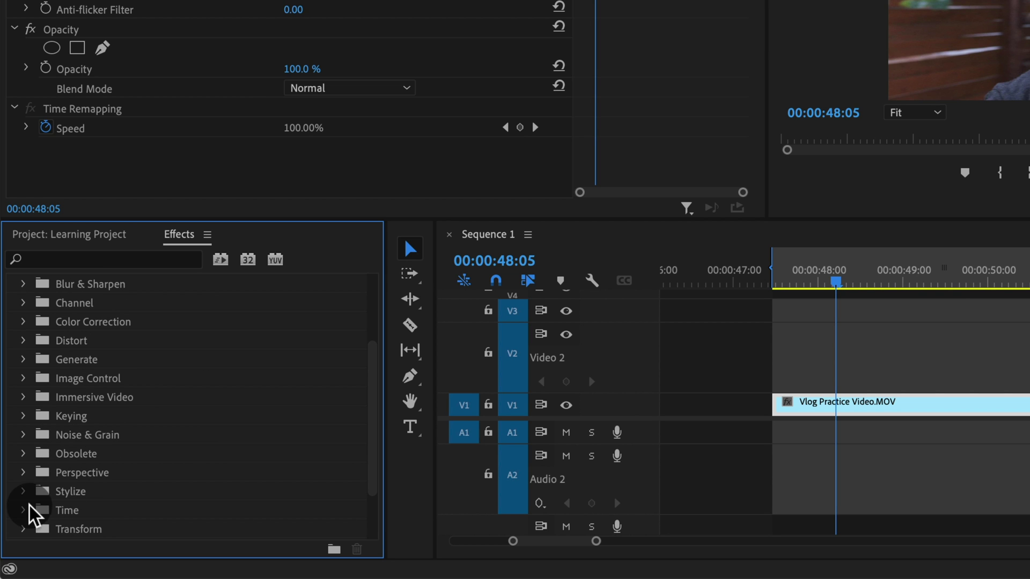
{"action": "left_click", "coordinate": [23, 491]}
{"action": "scroll", "coordinate": [177, 442], "scroll_direction": "down", "scroll_amount": 4}
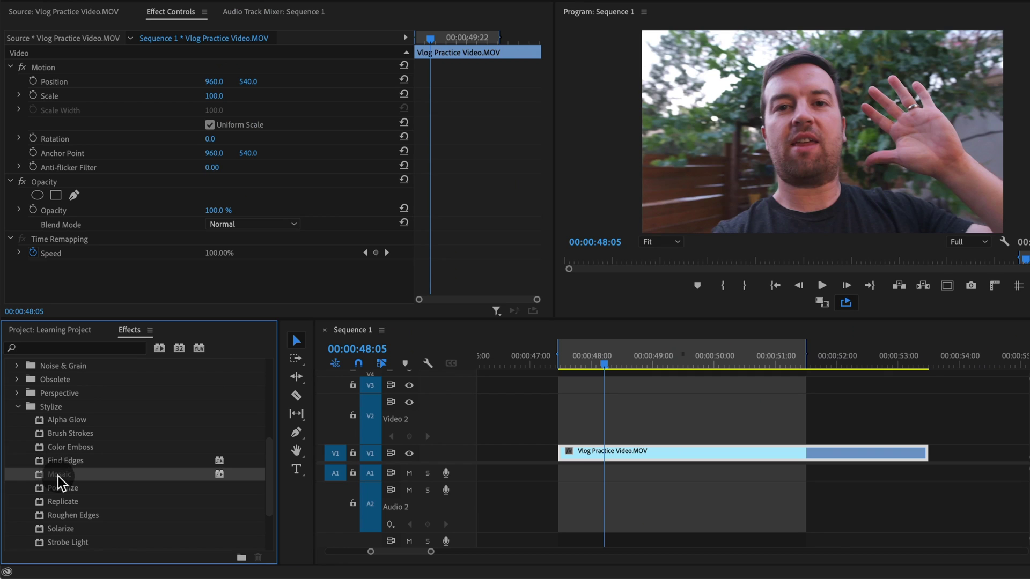
Apply Mosaic to the Vlog Practice Video.MOV clip with 41 horizontal and 43 vertical blocks
{"action": "left_click_drag", "start_coordinate": [233, 445], "coordinate": [670, 455]}
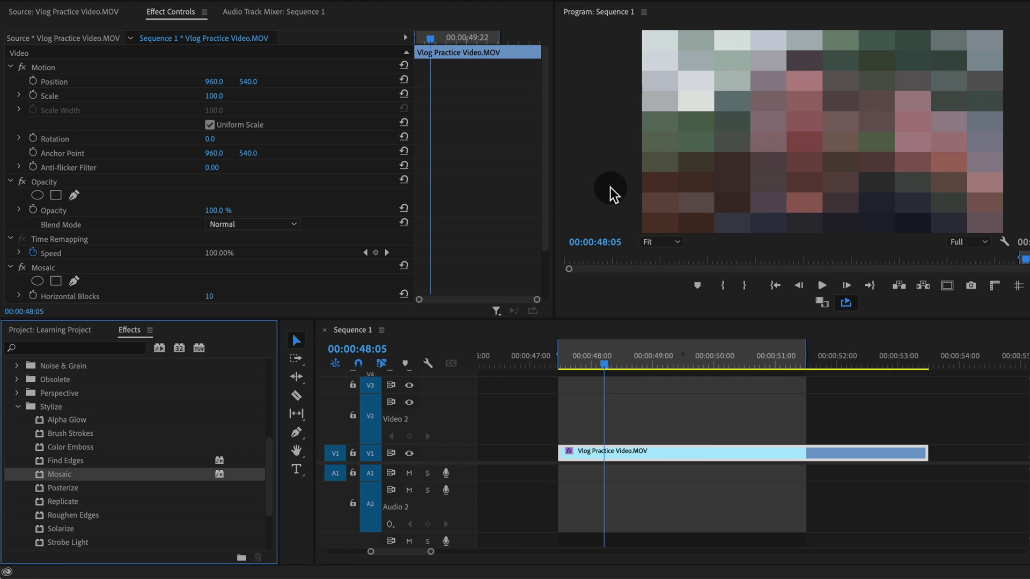
{"action": "scroll", "coordinate": [441, 210], "scroll_direction": "down", "scroll_amount": 2}
{"action": "left_click_drag", "start_coordinate": [210, 261], "coordinate": [228, 268]}
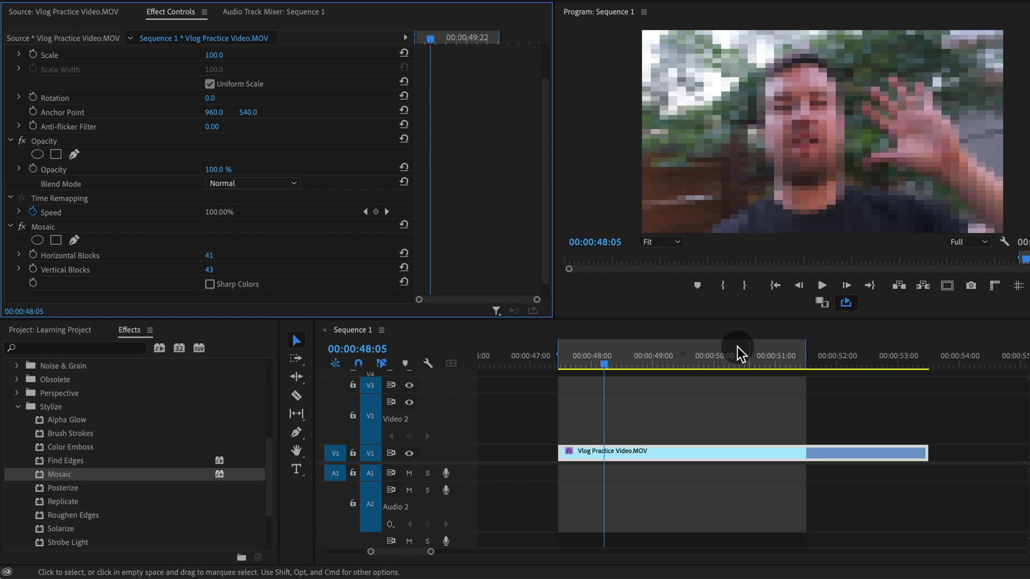
Check the pixelation by scrubbing and jumping between 00:00:47:11 and the clip's end
{"action": "left_click_drag", "start_coordinate": [609, 356], "coordinate": [645, 366]}
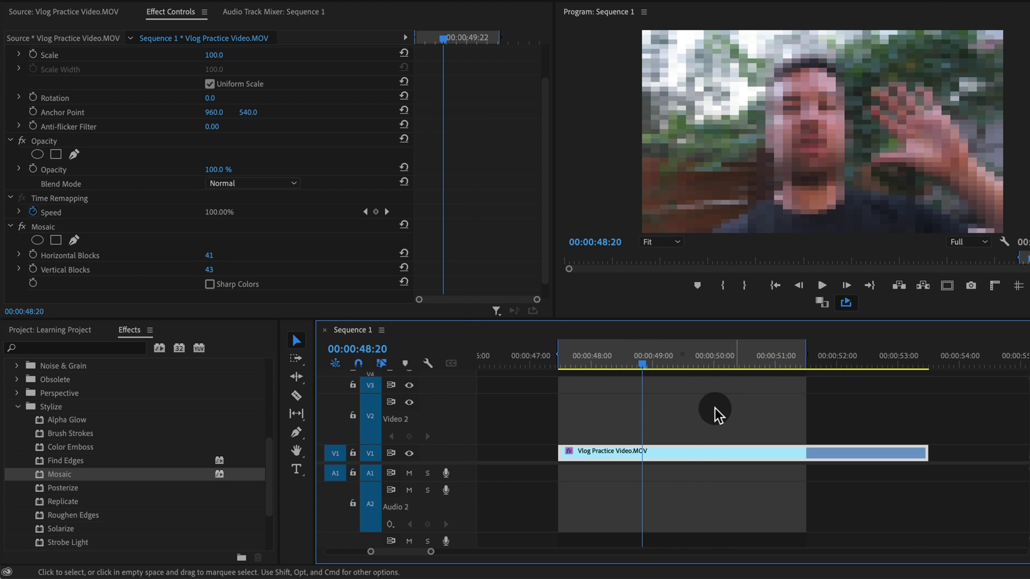
{"action": "mouse_move", "coordinate": [577, 363]}
{"action": "left_mouse_down"}
{"action": "mouse_move", "coordinate": [568, 370]}
{"action": "mouse_move", "coordinate": [591, 367]}
{"action": "mouse_move", "coordinate": [559, 363]}
{"action": "left_mouse_up"}
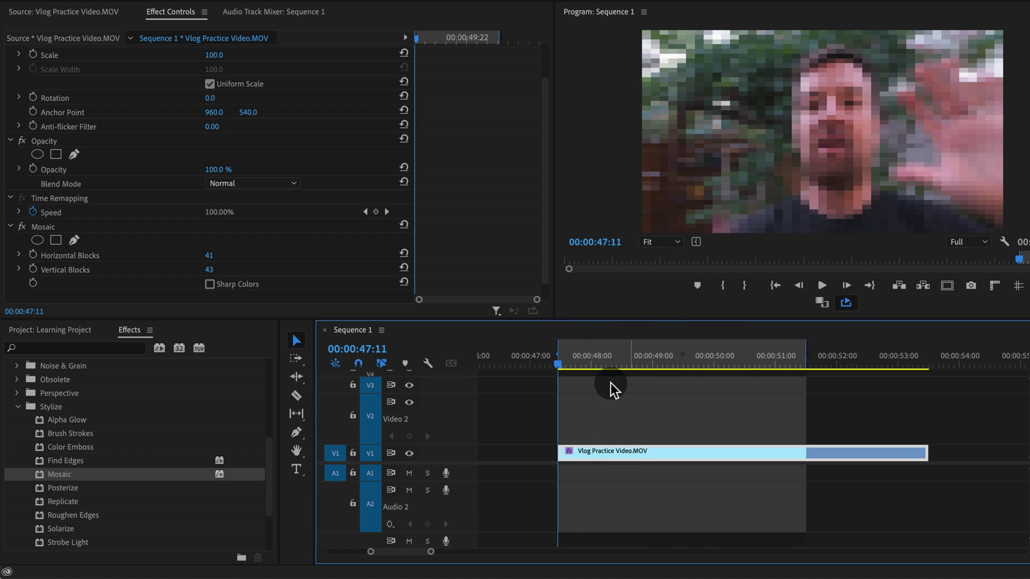
{"action": "key", "text": "Down"}
{"action": "key", "text": "Up"}
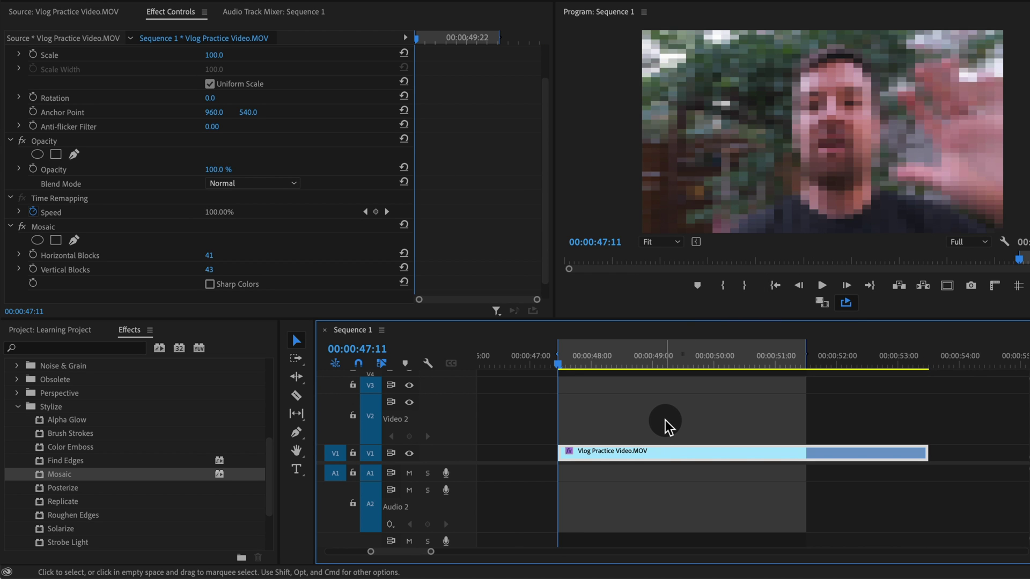
{"action": "key", "text": "Down"}
{"action": "key", "text": "Up"}
{"action": "key", "text": "Down"}
{"action": "key", "text": "Up"}
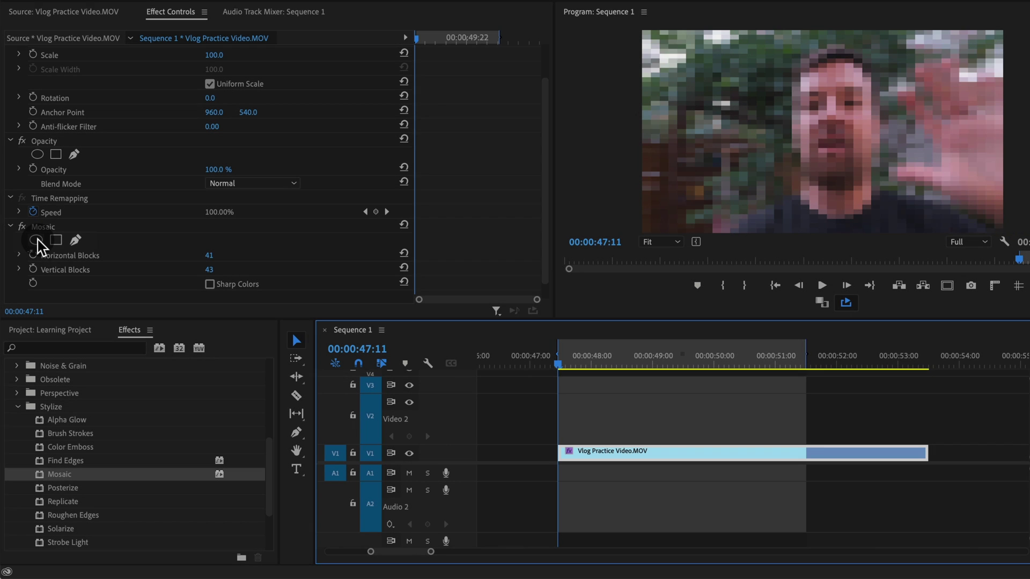
Add an ellipse mask to Mosaic and fit the oval over the face from chin to forehead
{"action": "left_click", "coordinate": [36, 241]}
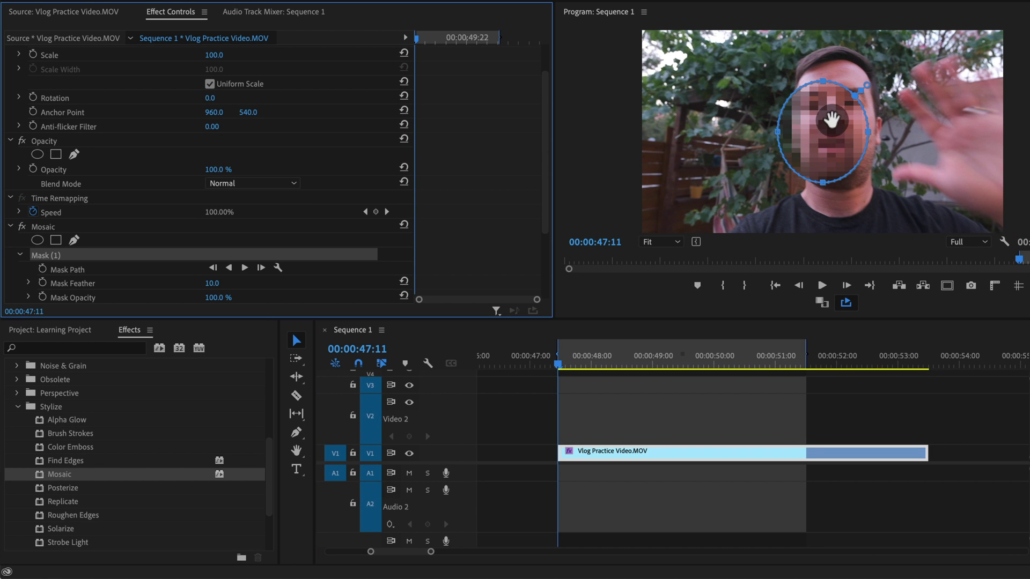
{"action": "mouse_move", "coordinate": [816, 143]}
{"action": "left_mouse_down"}
{"action": "mouse_move", "coordinate": [850, 132]}
{"action": "mouse_move", "coordinate": [809, 172]}
{"action": "mouse_move", "coordinate": [832, 110]}
{"action": "mouse_move", "coordinate": [811, 170]}
{"action": "mouse_move", "coordinate": [800, 175]}
{"action": "mouse_move", "coordinate": [830, 131]}
{"action": "left_mouse_up"}
{"action": "left_click_drag", "start_coordinate": [835, 171], "coordinate": [835, 199]}
{"action": "left_click_drag", "start_coordinate": [839, 73], "coordinate": [837, 56]}
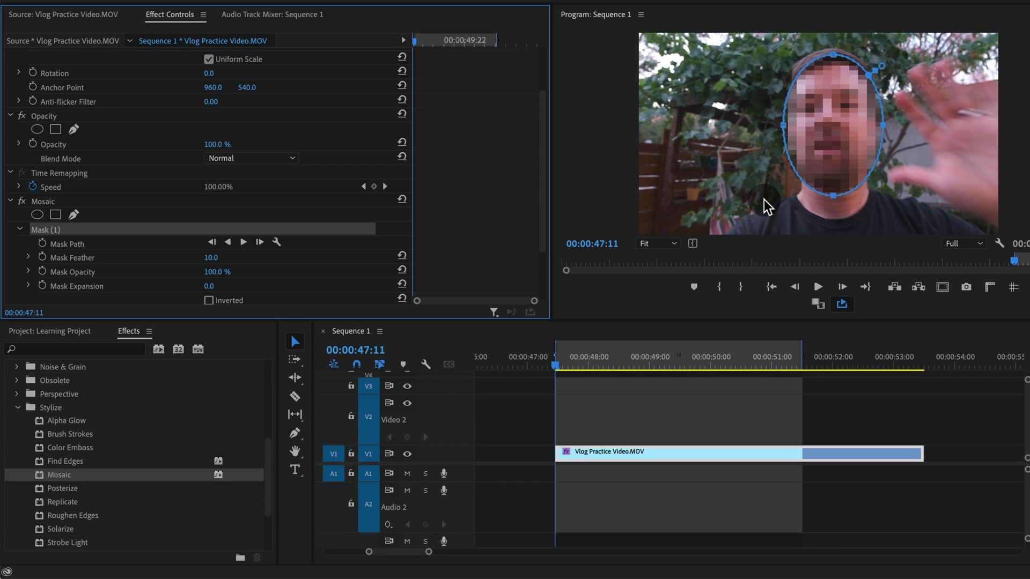
{"action": "left_click", "coordinate": [886, 73]}
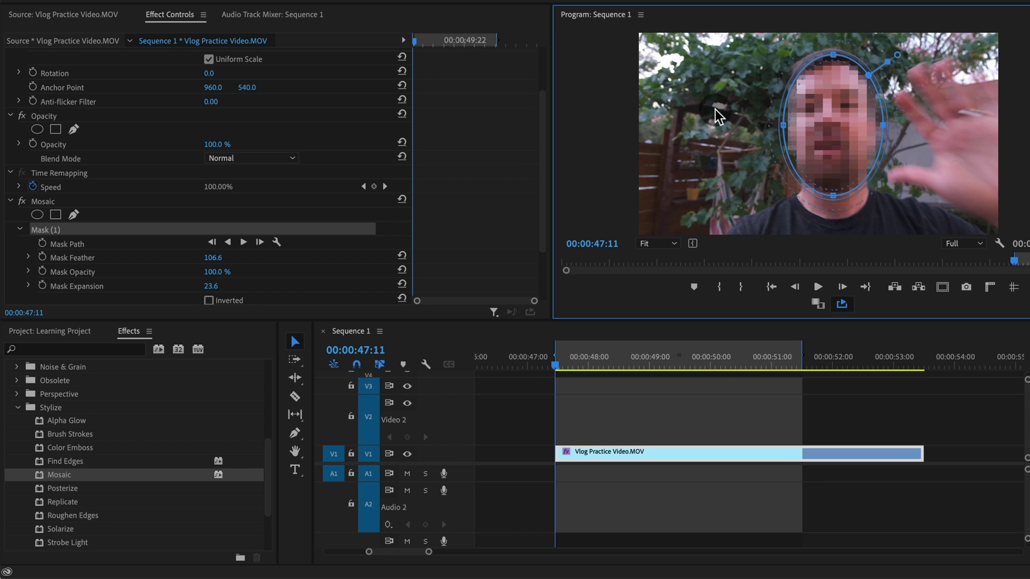
Set Mask Feather to 106.6 and Expansion to 23.6, leaving the mask uninverted
{"action": "left_click_drag", "start_coordinate": [210, 261], "coordinate": [202, 262]}
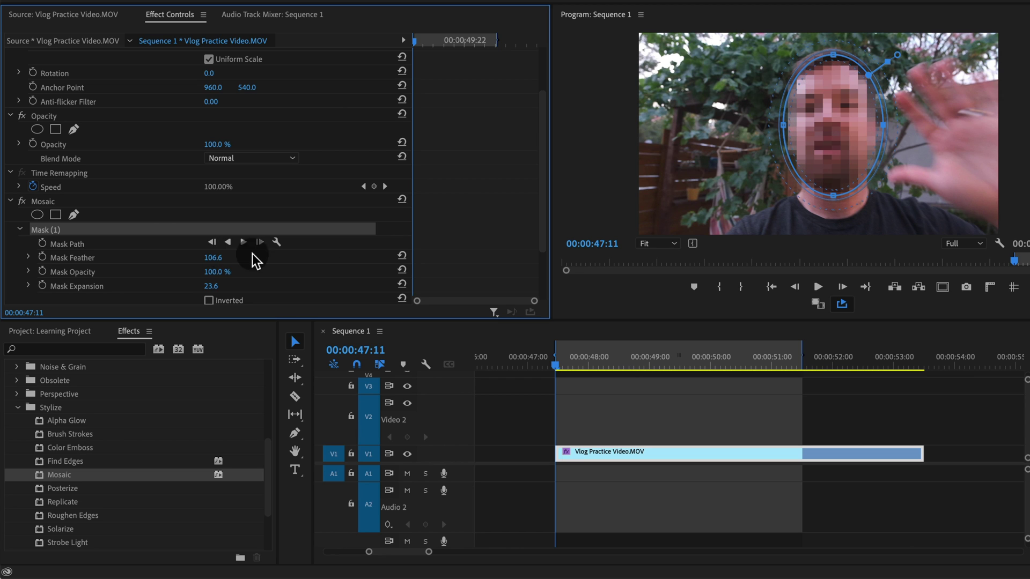
{"action": "scroll", "coordinate": [489, 180], "scroll_direction": "down", "scroll_amount": 2}
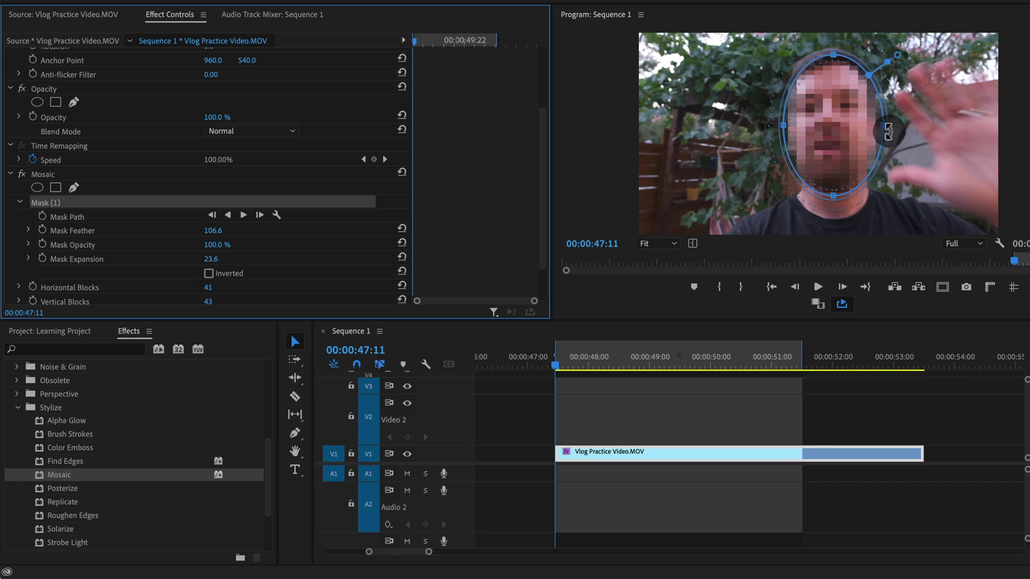
{"action": "left_click", "coordinate": [210, 273]}
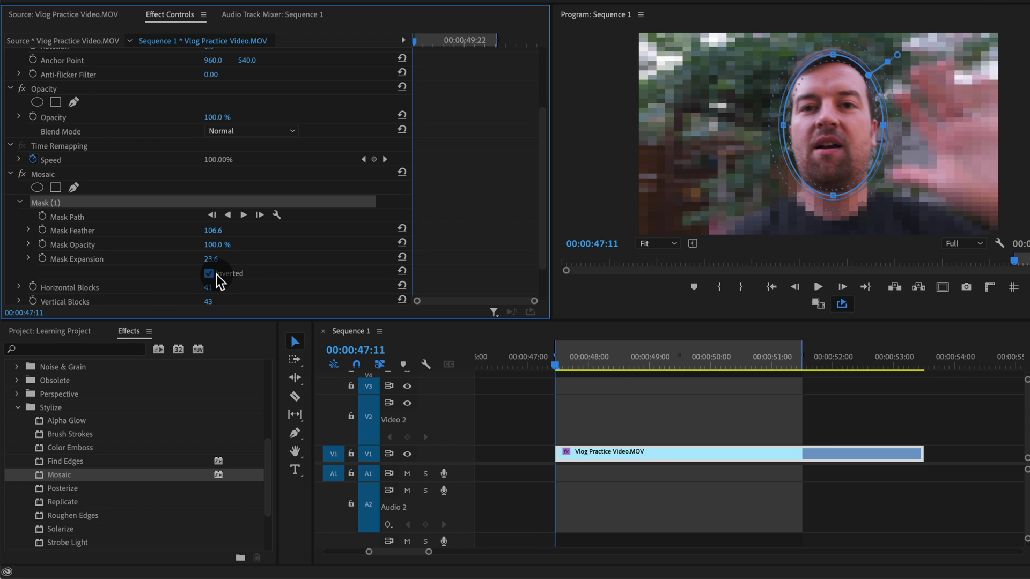
{"action": "left_click", "coordinate": [209, 274]}
{"action": "left_click", "coordinate": [209, 274]}
{"action": "left_click", "coordinate": [217, 274]}
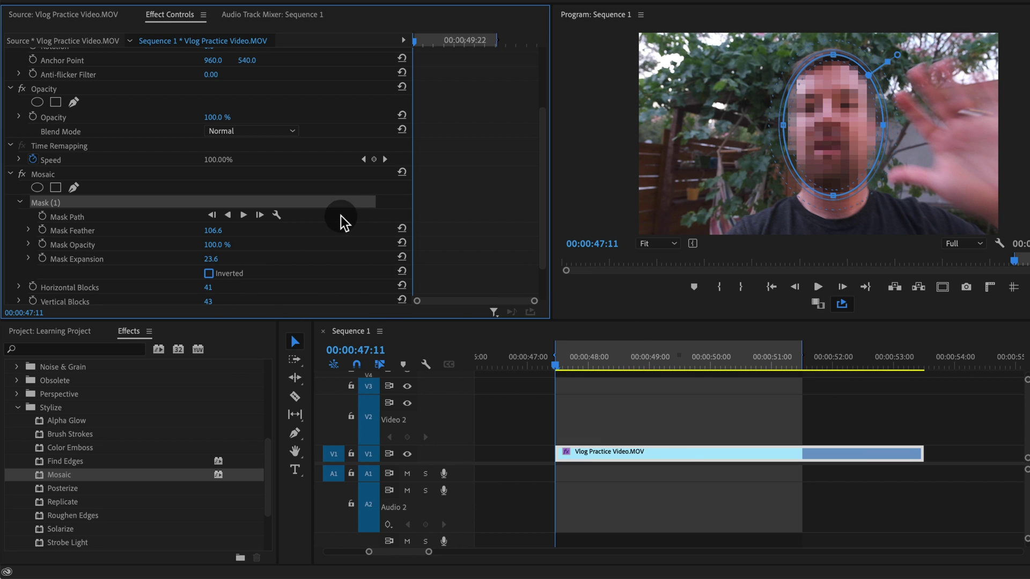
Undo the mask inversion, preview the face-only pixelation, and return to the clip start
{"action": "key", "text": "ctrl+z"}
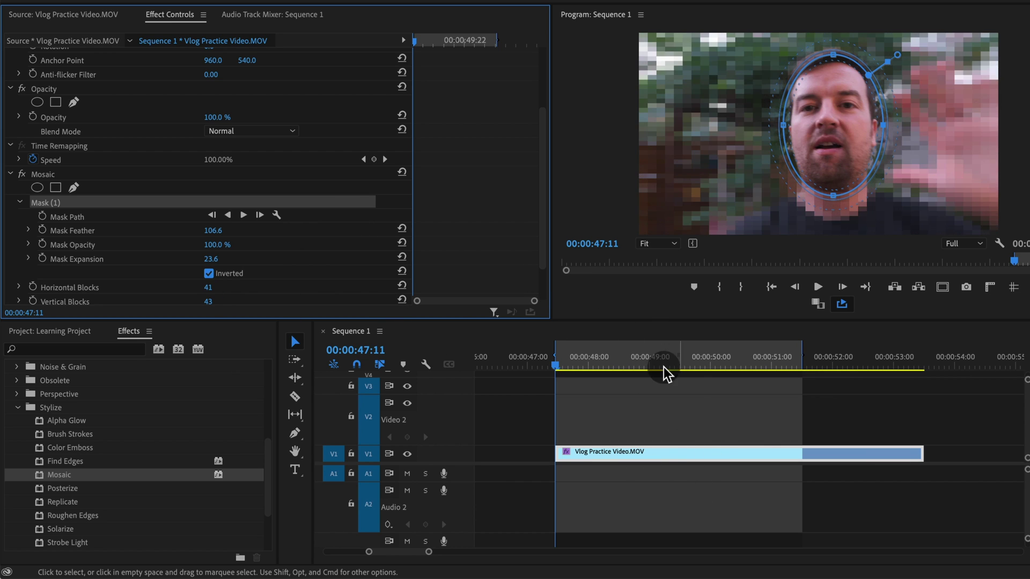
{"action": "key", "text": "ctrl+z"}
{"action": "left_click", "coordinate": [649, 401]}
{"action": "key", "text": "space"}
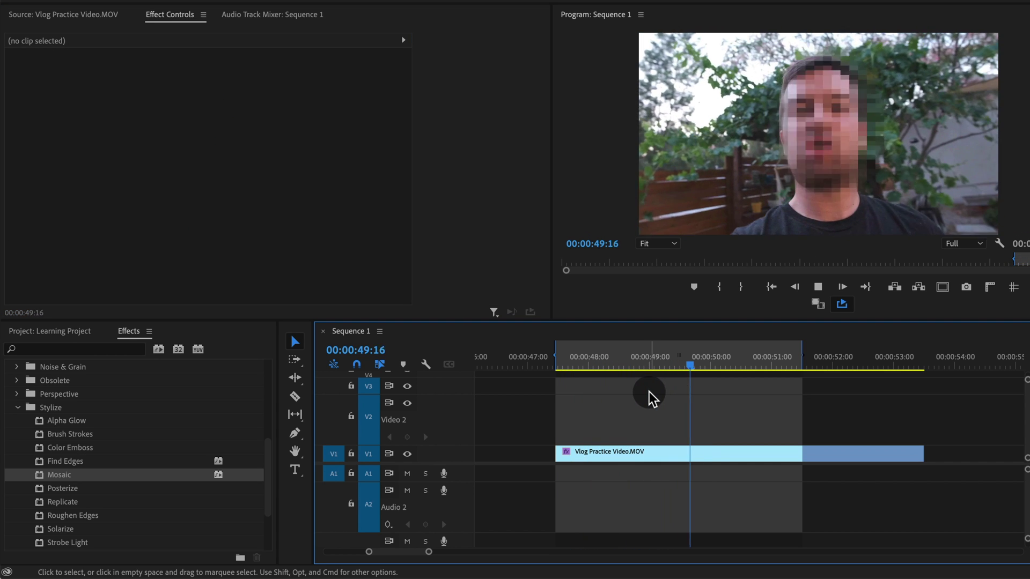
{"action": "key", "text": "space"}
{"action": "key", "text": "Up"}
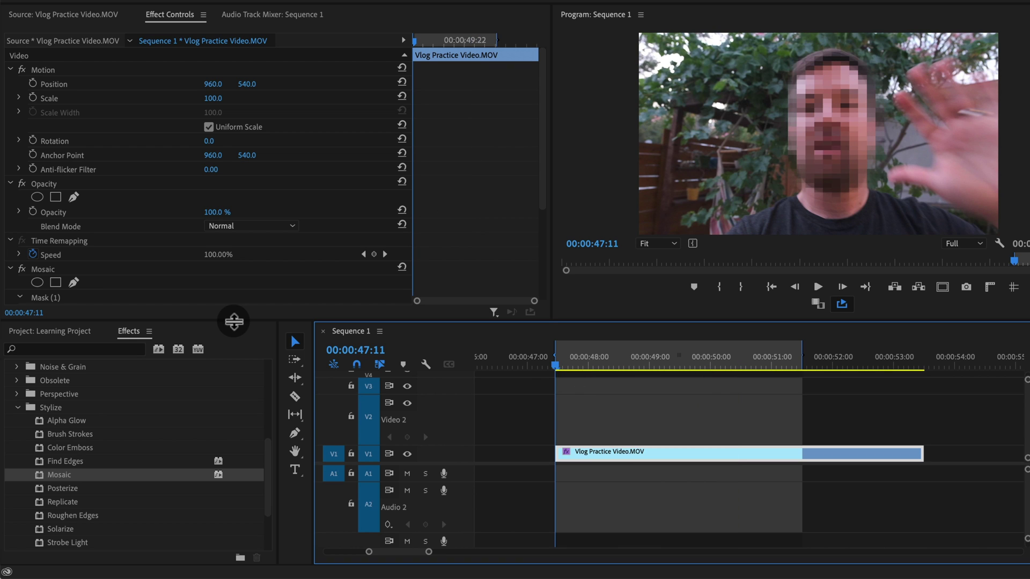
{"action": "scroll", "coordinate": [512, 244], "scroll_direction": "down", "scroll_amount": 5}
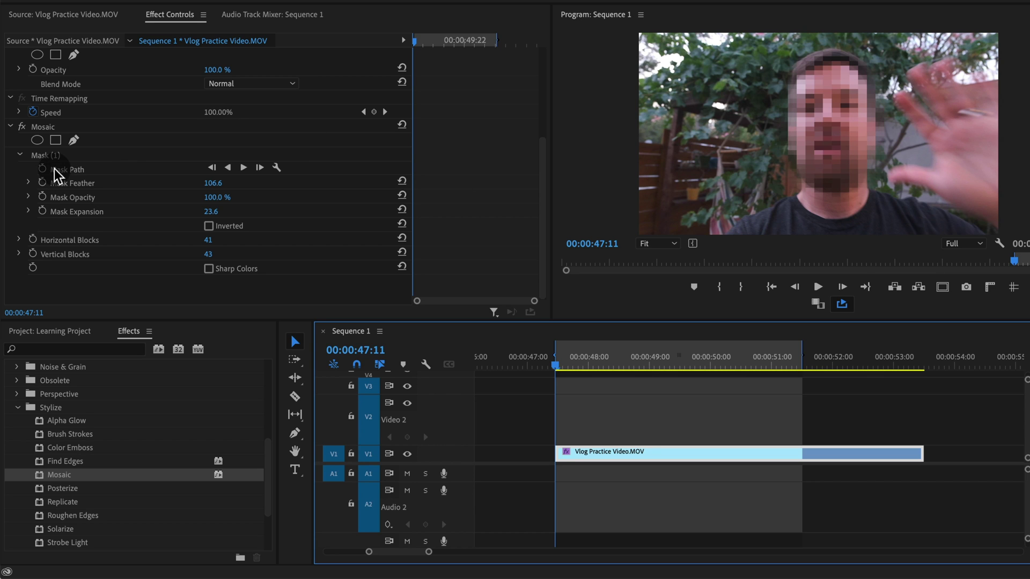
Track Mask (1) forward through the clip, then rewind and widen the Mask Path keyframe view
{"action": "left_click", "coordinate": [241, 167]}
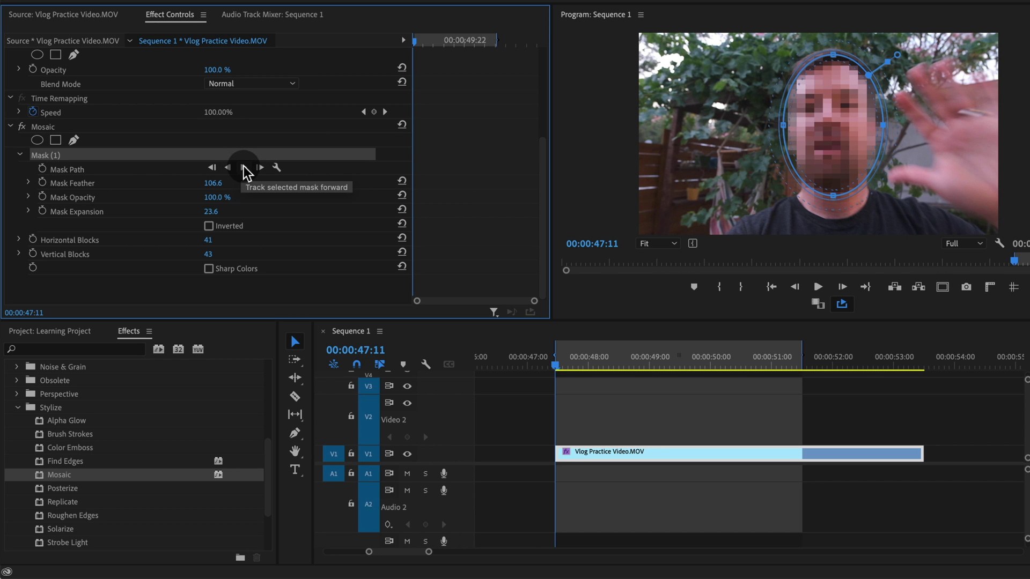
{"action": "left_click", "coordinate": [245, 168]}
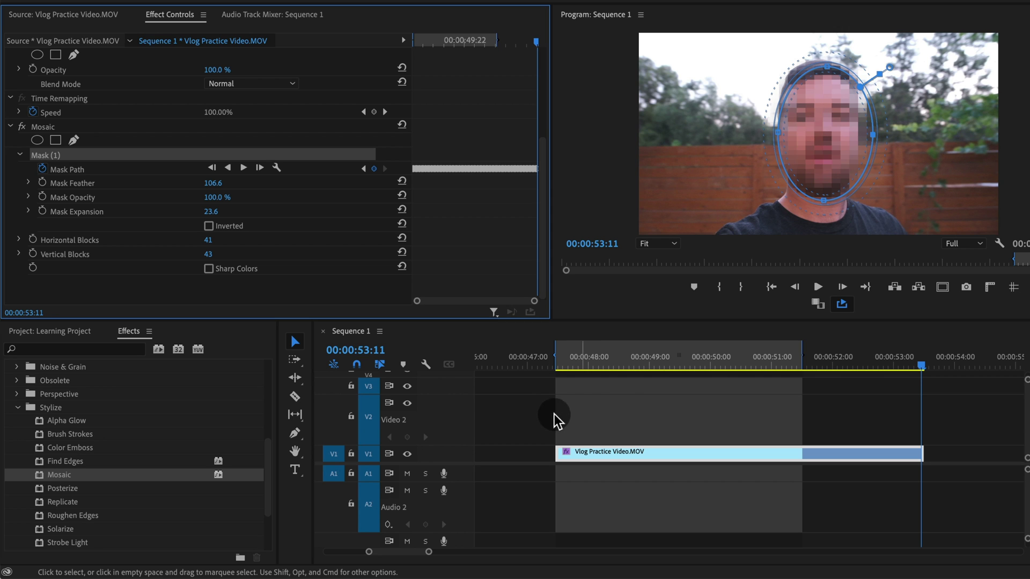
{"action": "left_click", "coordinate": [565, 357]}
{"action": "key", "text": "Up"}
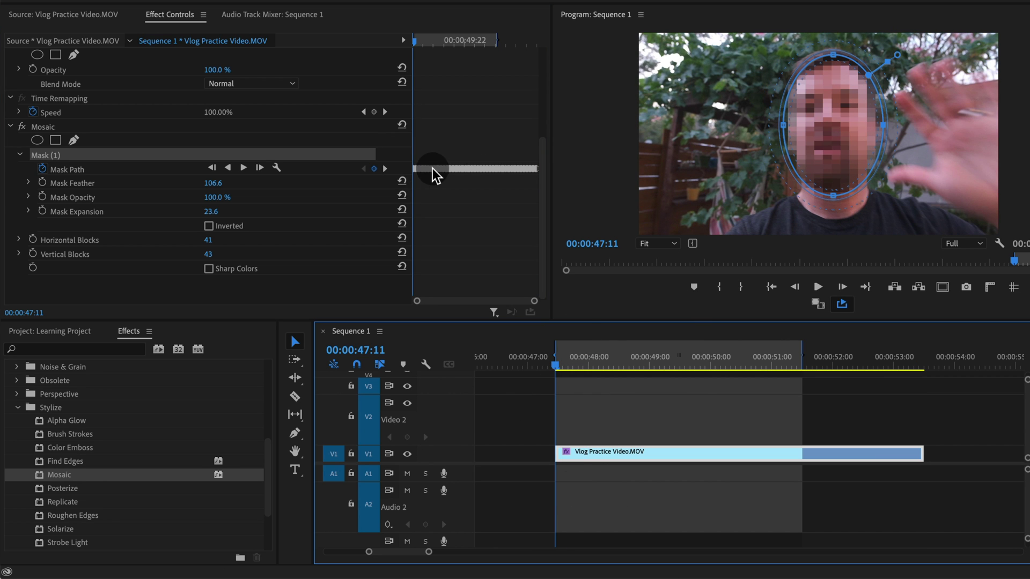
{"action": "left_click_drag", "start_coordinate": [537, 310], "coordinate": [487, 314]}
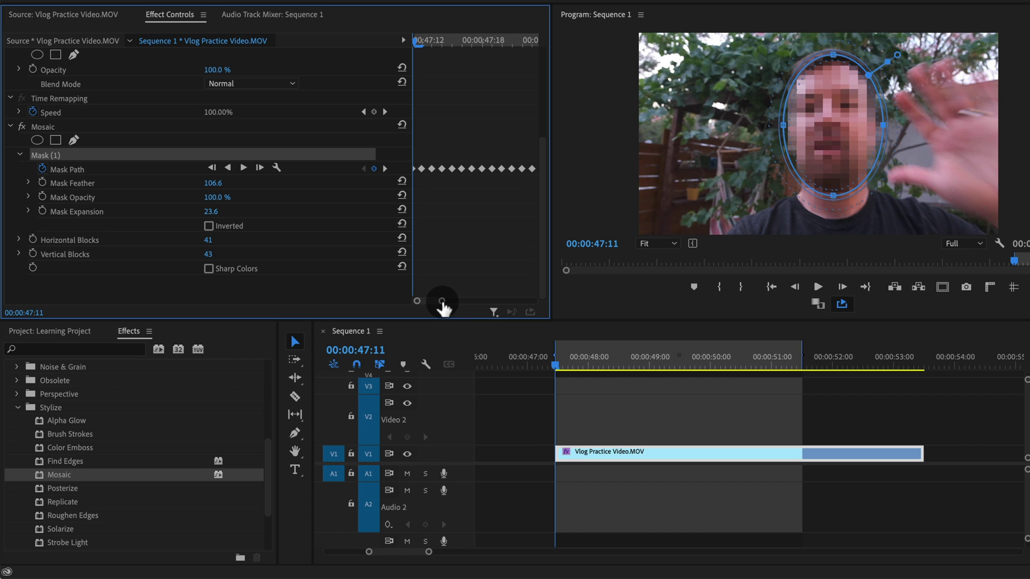
{"action": "left_click_drag", "start_coordinate": [444, 306], "coordinate": [568, 306]}
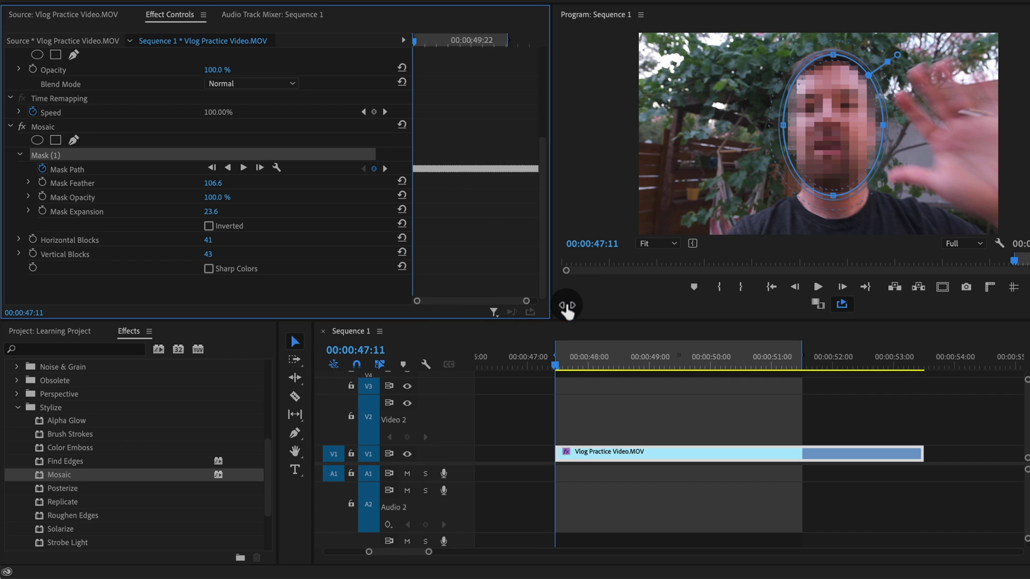
Play and scrub the clip to check the mask tracking across the range
{"action": "left_click", "coordinate": [618, 377]}
{"action": "key", "text": "space"}
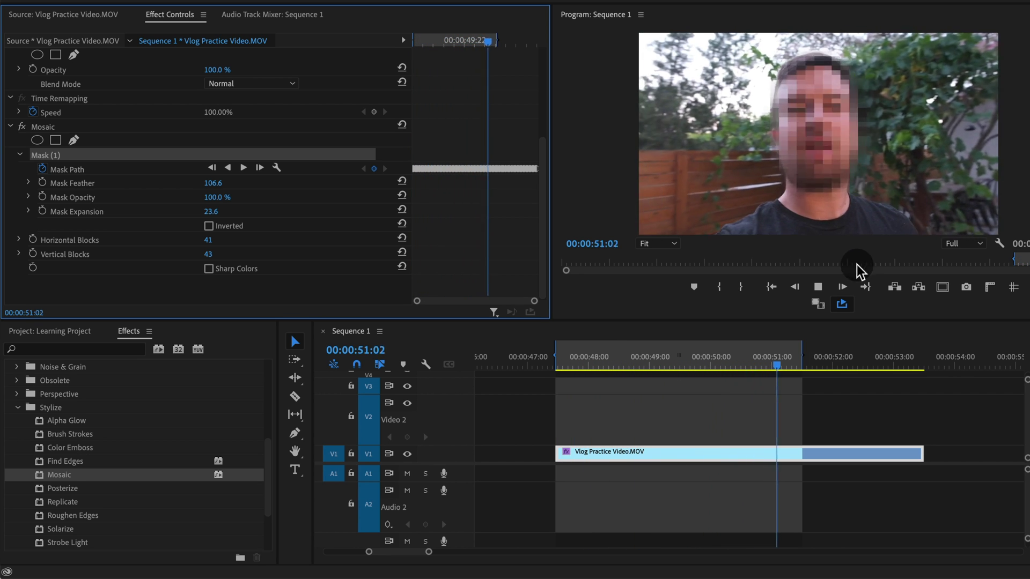
{"action": "key", "text": "space"}
{"action": "left_click_drag", "start_coordinate": [572, 366], "coordinate": [615, 365]}
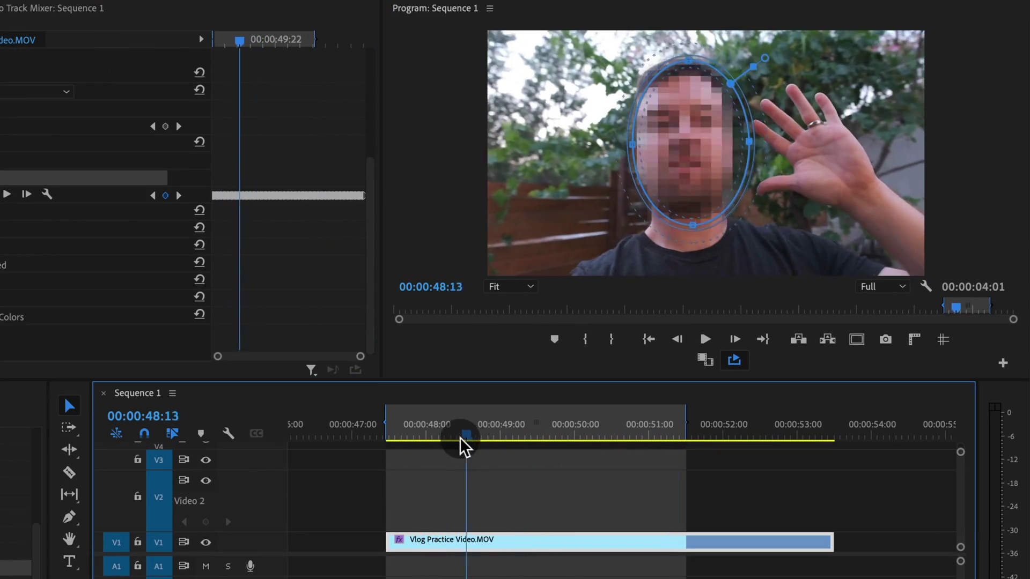
{"action": "left_click_drag", "start_coordinate": [460, 439], "coordinate": [836, 512]}
{"action": "left_click_drag", "start_coordinate": [835, 505], "coordinate": [642, 504]}
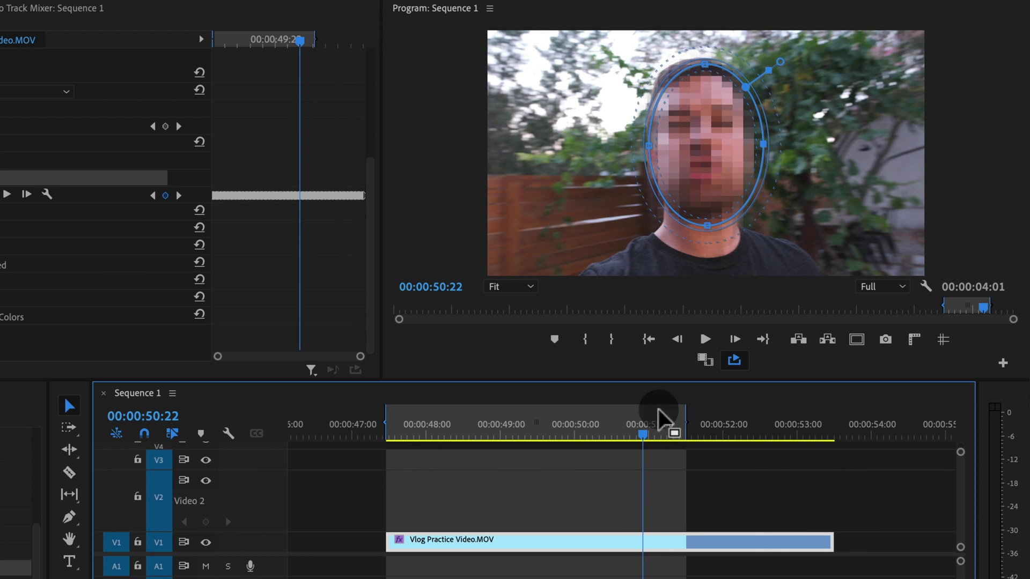
Extend the vlog clip's end on V1 and move the playhead to about 00:00:53:10
{"action": "left_click_drag", "start_coordinate": [833, 542], "coordinate": [936, 542]}
{"action": "left_click_drag", "start_coordinate": [815, 433], "coordinate": [832, 441]}
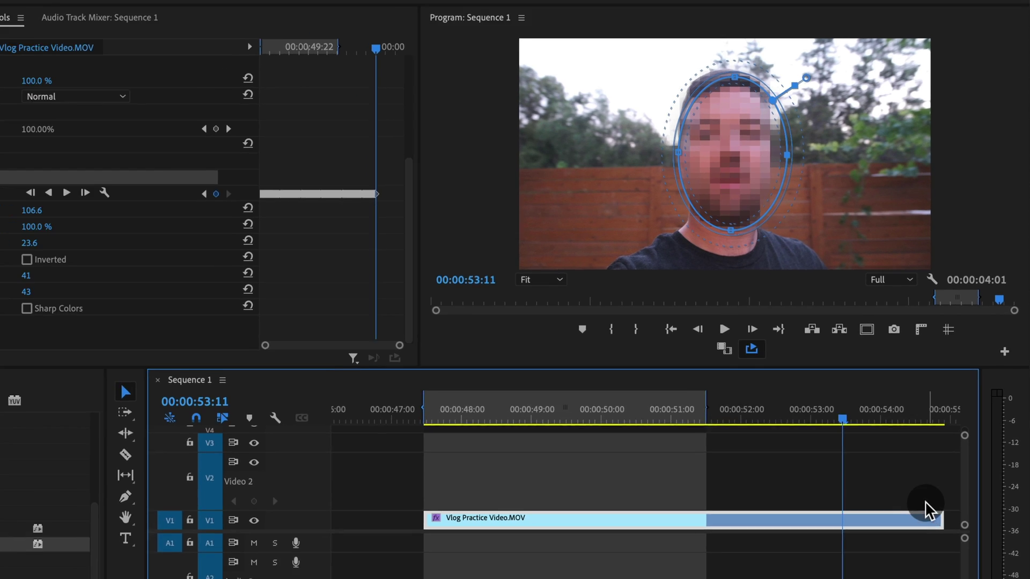
{"action": "scroll", "coordinate": [788, 519], "scroll_direction": "right", "scroll_amount": 4}
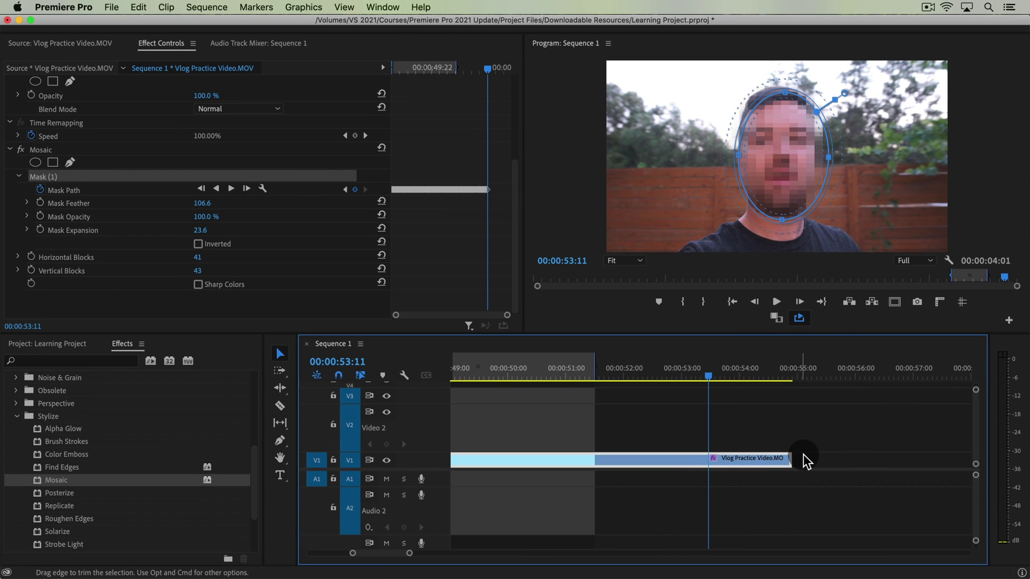
Extend the clip end further and reposition the face mask on frames up to 00:00:55:01
{"action": "left_click_drag", "start_coordinate": [803, 457], "coordinate": [888, 460]}
{"action": "left_click_drag", "start_coordinate": [715, 377], "coordinate": [760, 387]}
{"action": "left_click_drag", "start_coordinate": [786, 133], "coordinate": [802, 132]}
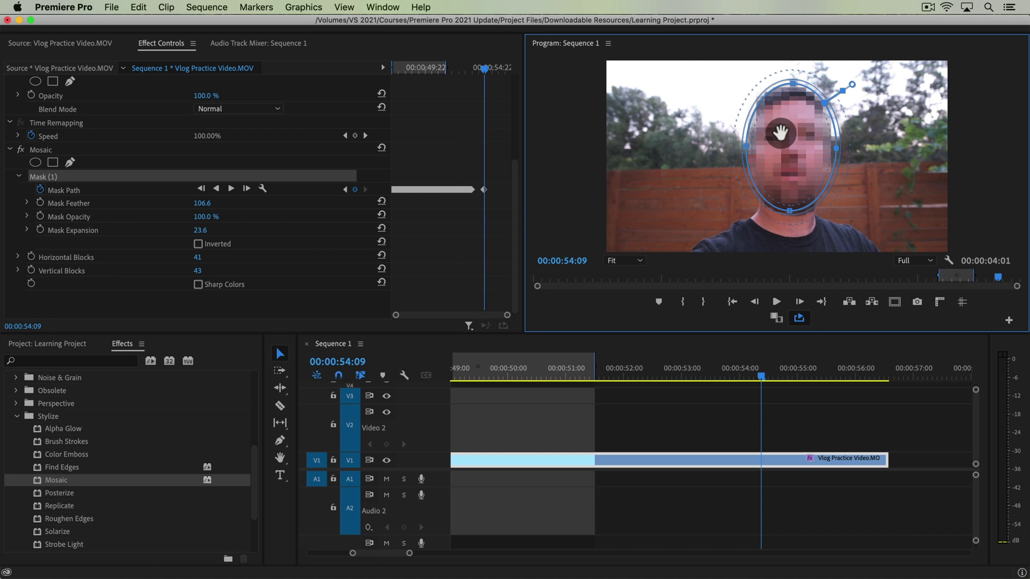
{"action": "left_click_drag", "start_coordinate": [776, 378], "coordinate": [801, 372]}
{"action": "left_click_drag", "start_coordinate": [799, 127], "coordinate": [791, 127]}
Step from 00:00:55:04 to 00:00:56:01, nudging the oval mask to keep it on the face
{"action": "left_click", "coordinate": [808, 377]}
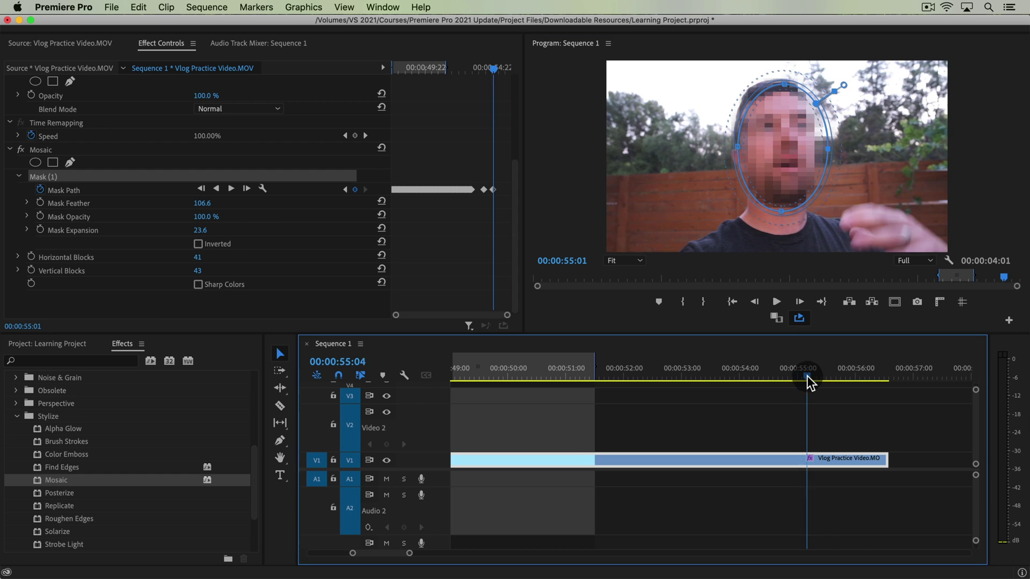
{"action": "left_click_drag", "start_coordinate": [807, 381], "coordinate": [820, 379]}
{"action": "left_click_drag", "start_coordinate": [743, 166], "coordinate": [748, 161]}
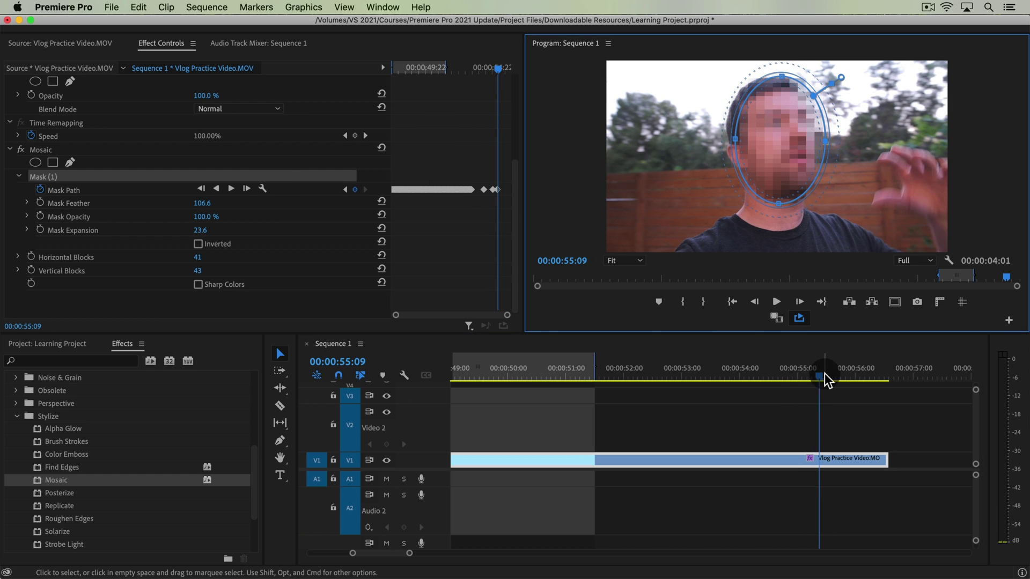
{"action": "left_click_drag", "start_coordinate": [822, 378], "coordinate": [838, 379]}
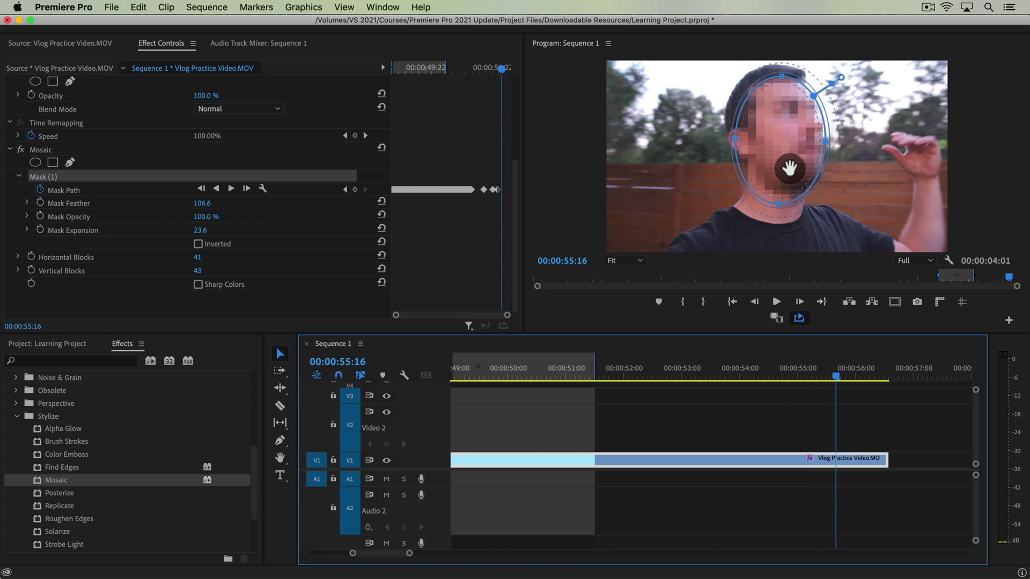
{"action": "left_click_drag", "start_coordinate": [787, 167], "coordinate": [797, 168]}
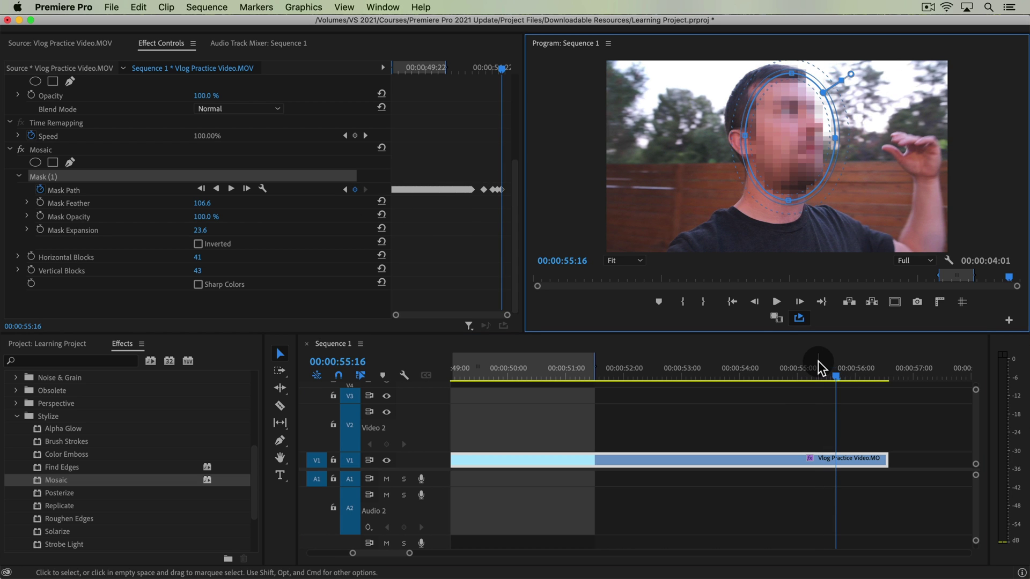
{"action": "left_click", "coordinate": [843, 379]}
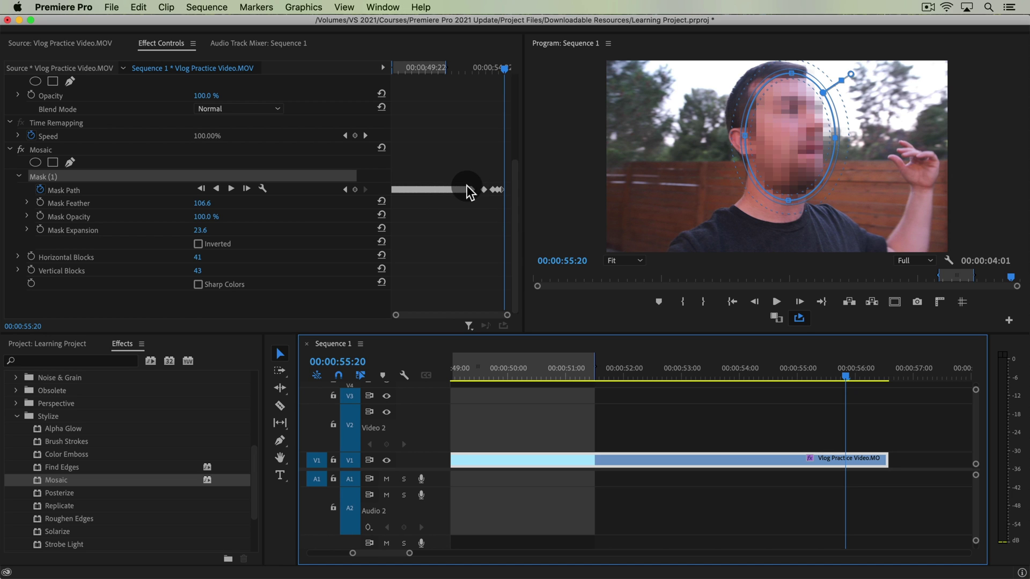
{"action": "left_click", "coordinate": [811, 172]}
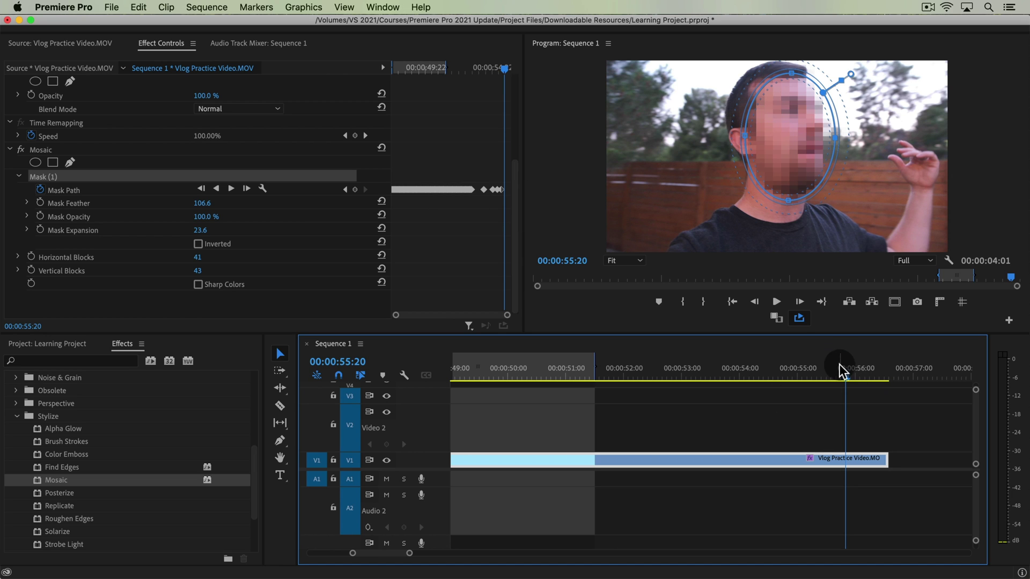
{"action": "left_click", "coordinate": [853, 375]}
{"action": "left_click_drag", "start_coordinate": [853, 374], "coordinate": [857, 373]}
{"action": "left_click", "coordinate": [217, 181]}
{"action": "left_click", "coordinate": [255, 191]}
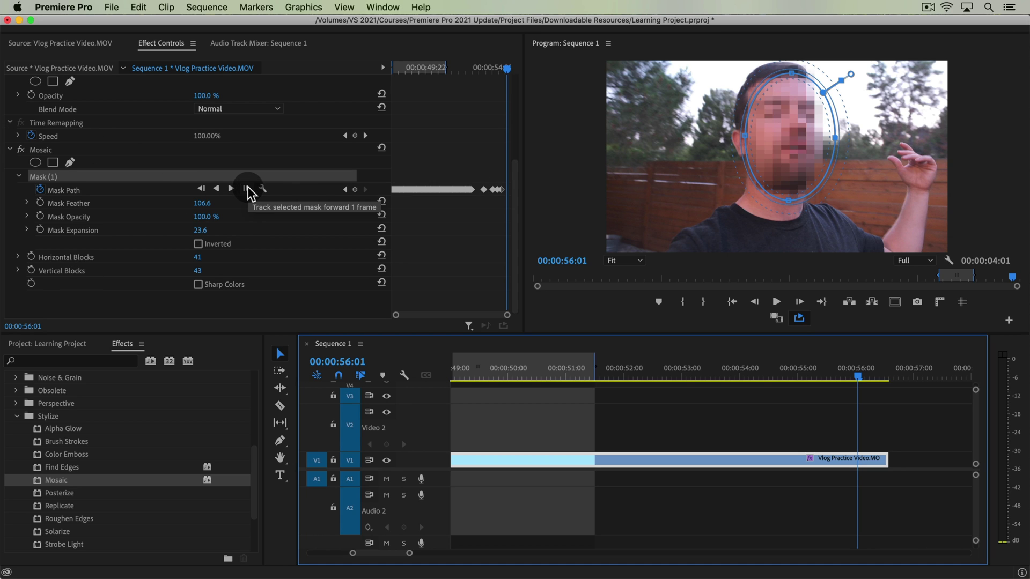
Track the face mask forward frame by frame near 00:00:56, nudging the oval back over the face
{"action": "left_click", "coordinate": [248, 187]}
{"action": "left_click", "coordinate": [802, 157]}
{"action": "left_click_drag", "start_coordinate": [801, 157], "coordinate": [769, 129]}
{"action": "left_click", "coordinate": [248, 187]}
{"action": "key", "text": "Right"}
{"action": "key", "text": "Left"}
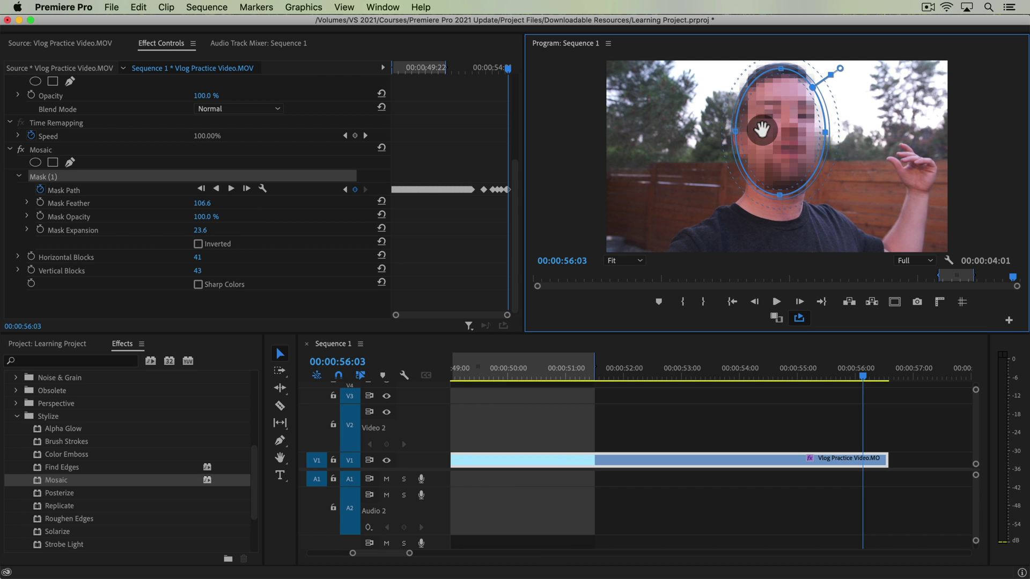
{"action": "left_click", "coordinate": [237, 188]}
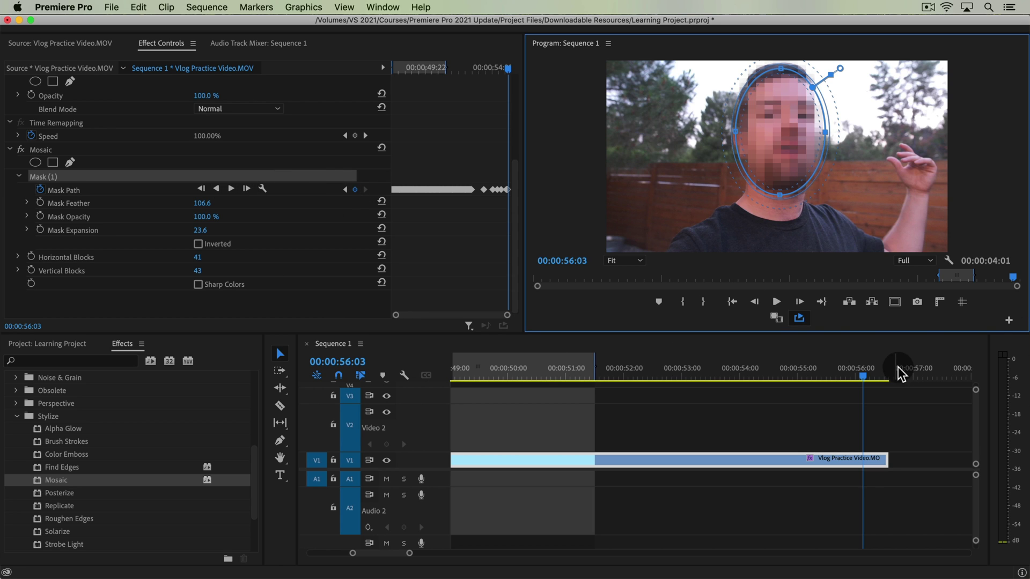
{"action": "left_click", "coordinate": [209, 187]}
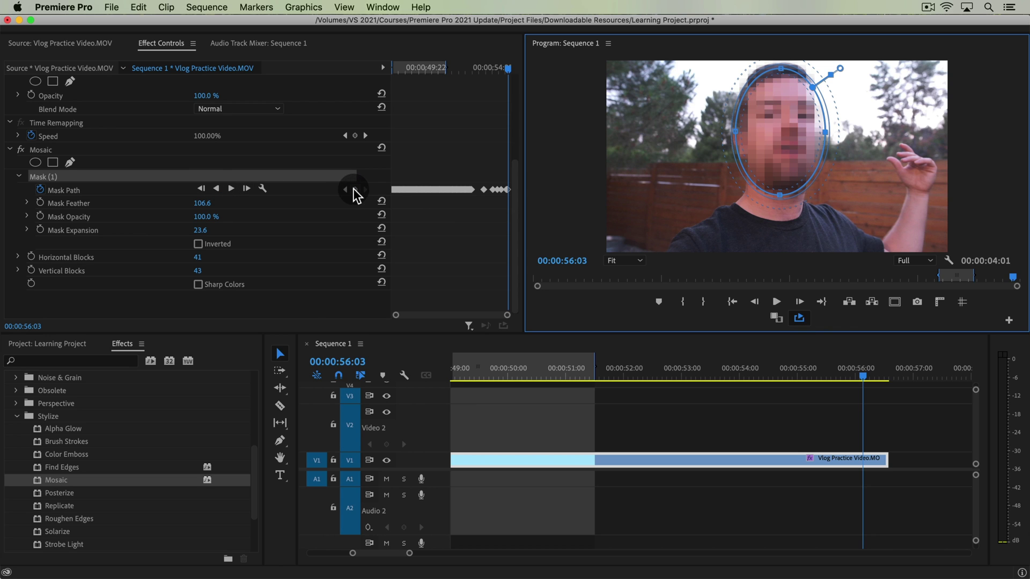
{"action": "left_click", "coordinate": [263, 191]}
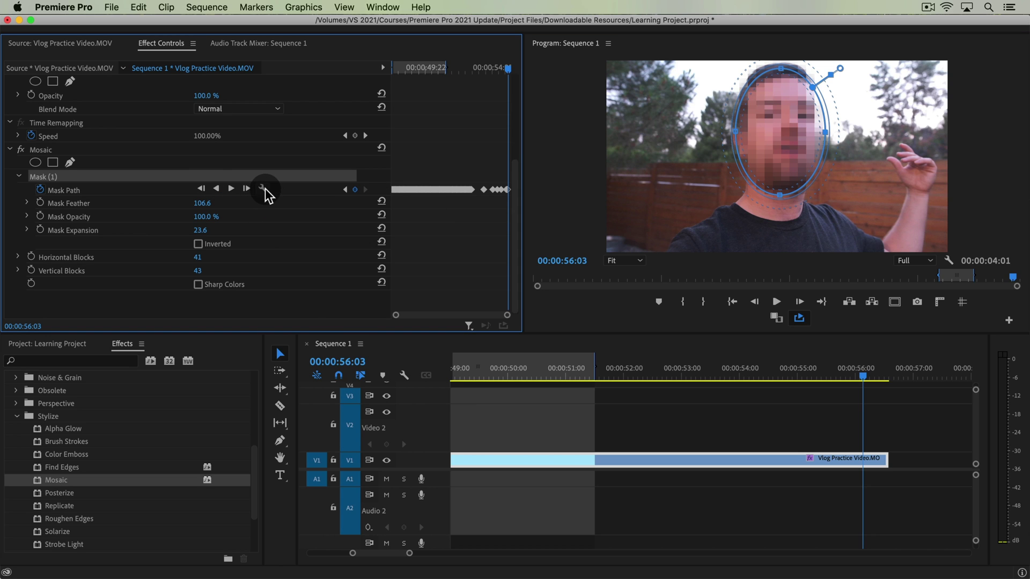
Switch the face mask's Mask Path tracking method to Position, Scale & Rotation
{"action": "left_click", "coordinate": [264, 188]}
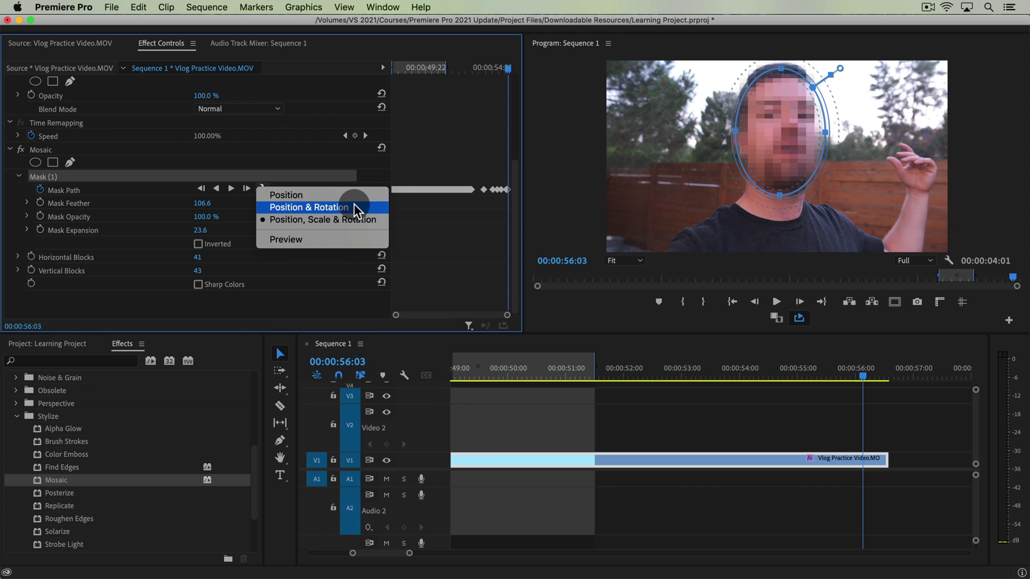
{"action": "left_click", "coordinate": [336, 207]}
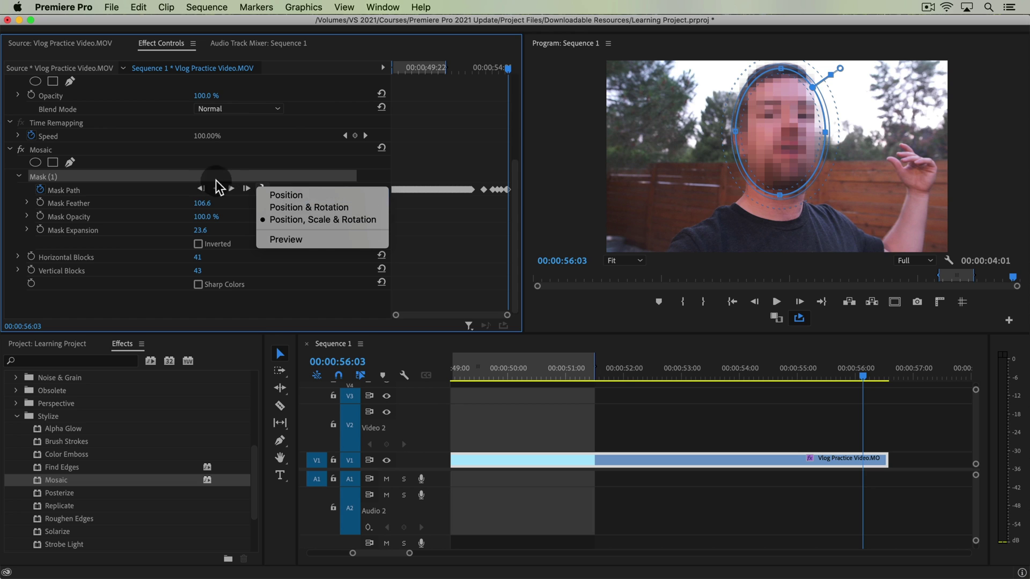